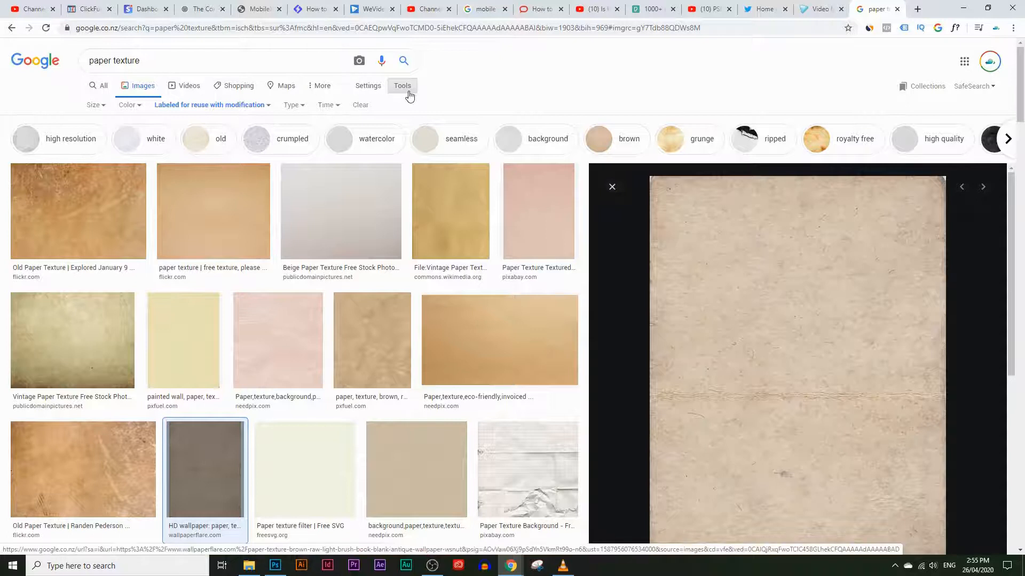
Copy the beige paper image from the texture results labeled for reuse with modification and paste it into the portrait document in Photoshop
click(244, 105)
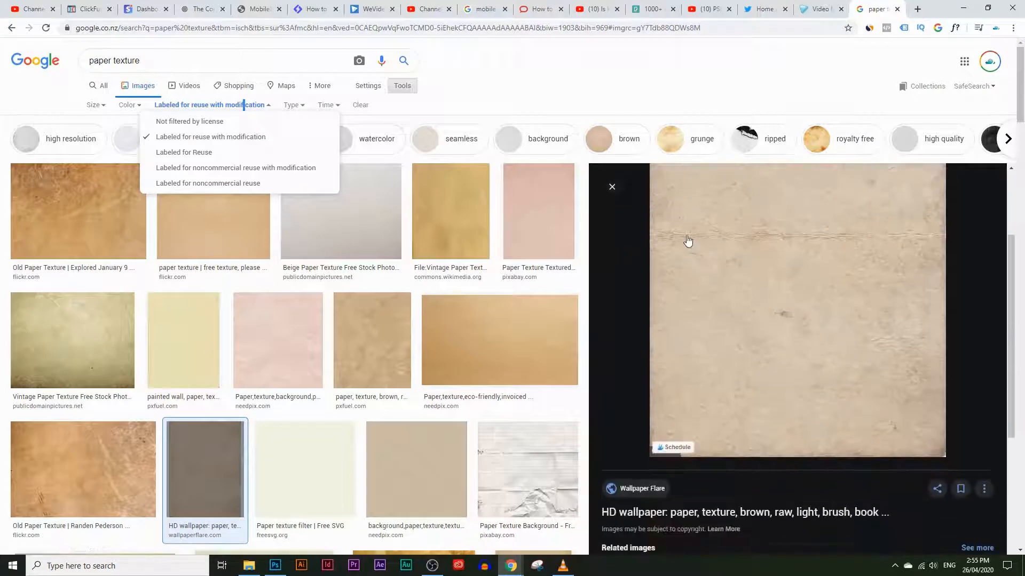
right_click(688, 238)
click(761, 346)
click(275, 565)
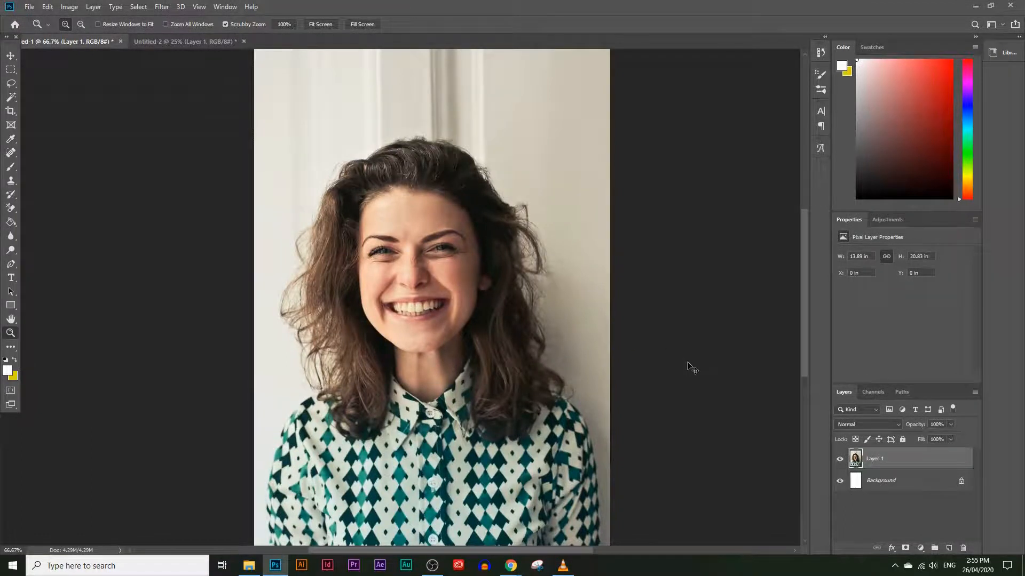
key(ctrl+v)
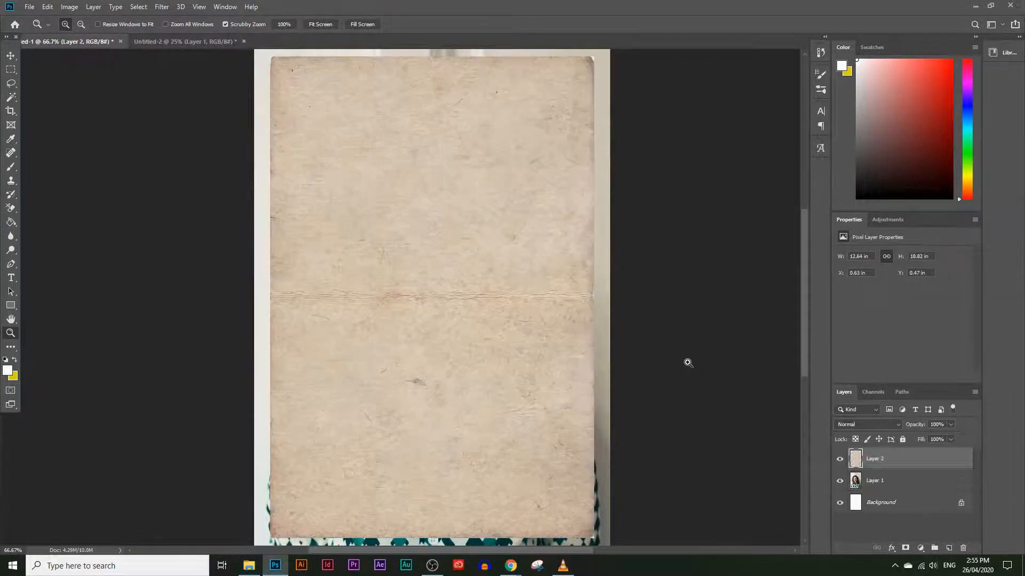
Resize the pasted paper texture to cover the whole canvas, 13.89 in wide by 20.83 in high at X 0, Y 0
scroll(655, 350, down, 1)
scroll(640, 336, up, 1)
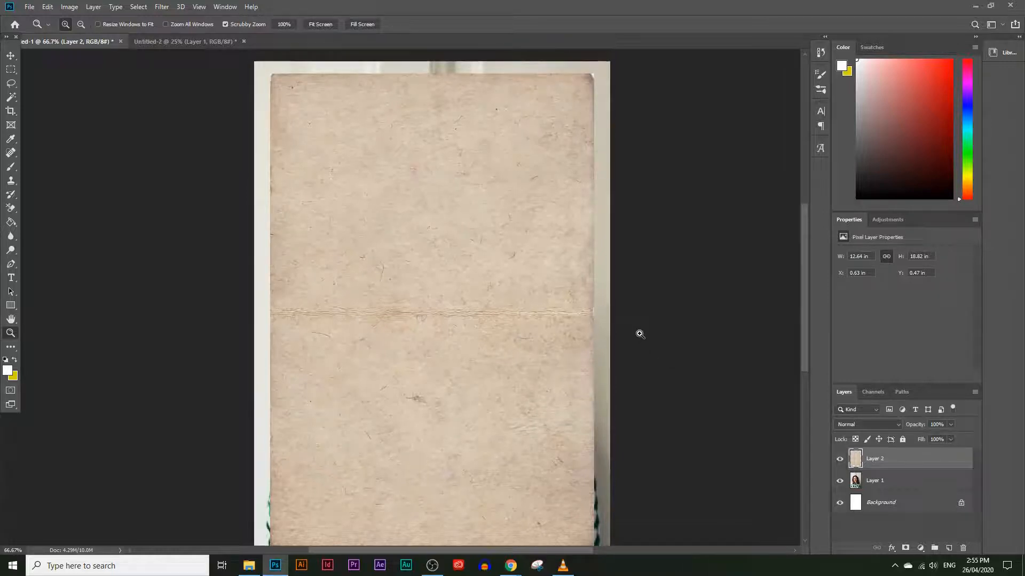
key(ctrl+t)
drag(269, 314, 254, 314)
drag(598, 319, 612, 316)
scroll(605, 331, down, 2)
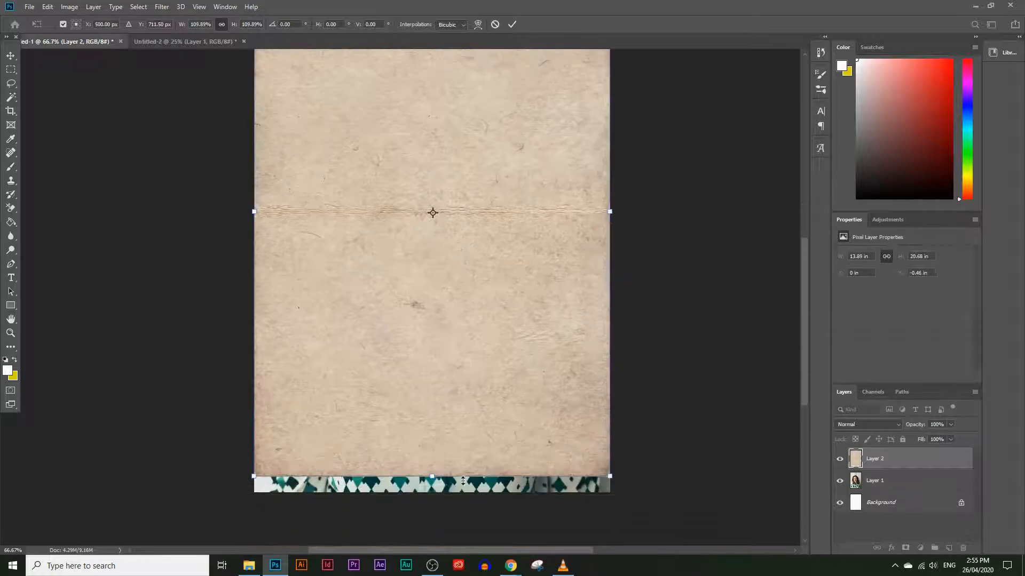
drag(431, 477, 436, 494)
scroll(282, 323, up, 3)
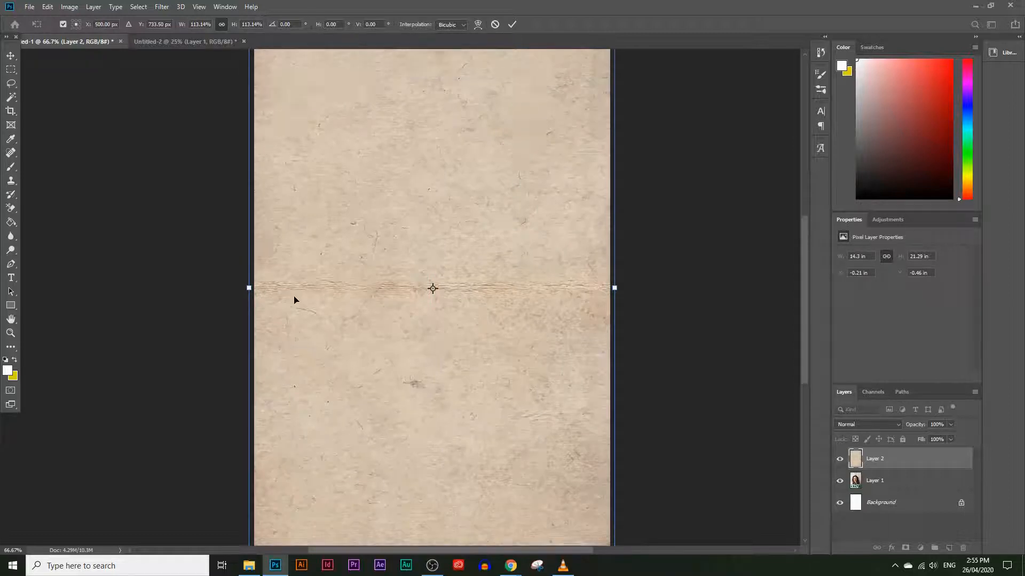
scroll(294, 300, up, 2)
drag(249, 338, 254, 338)
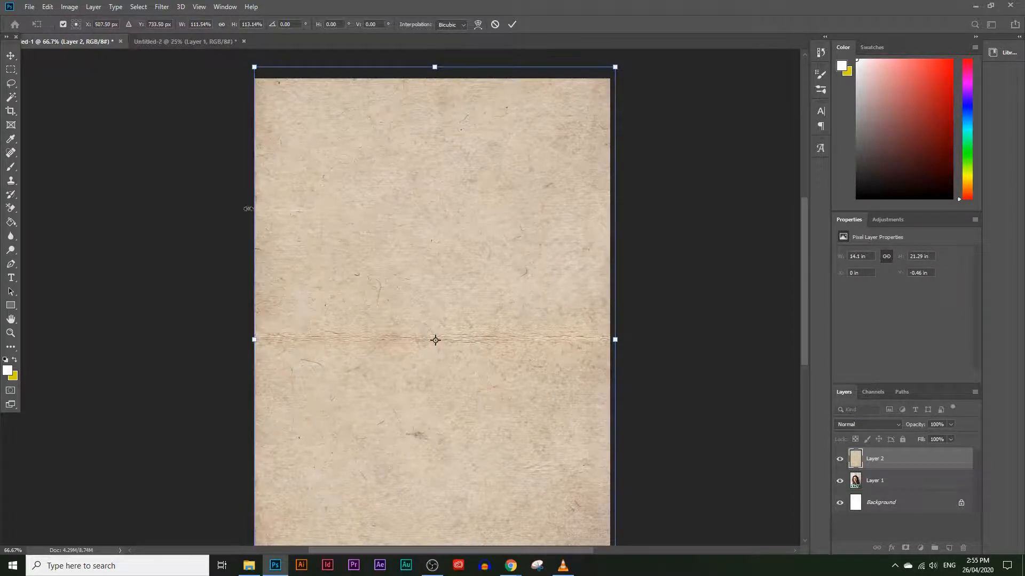
drag(429, 66, 429, 79)
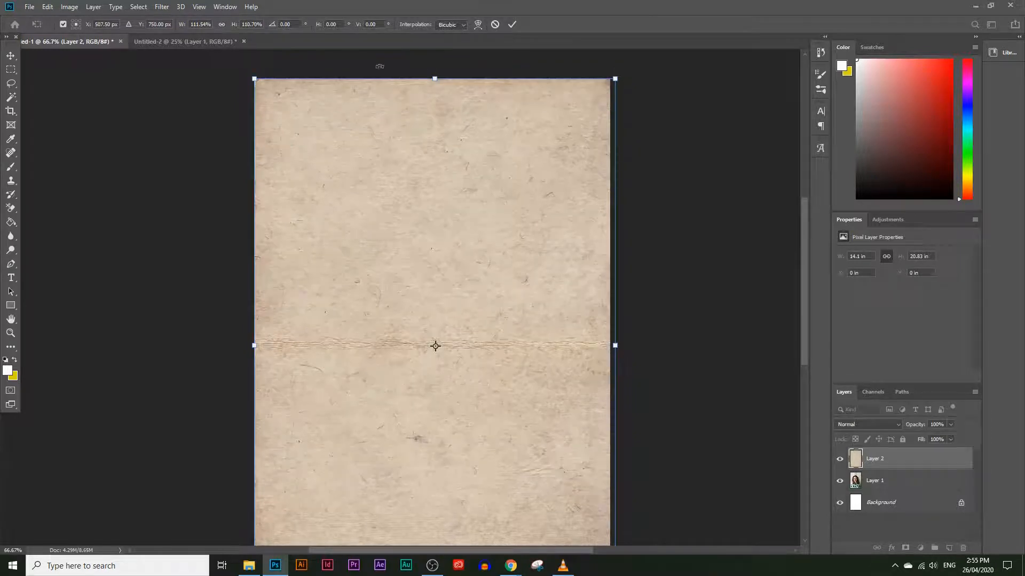
drag(614, 345, 610, 345)
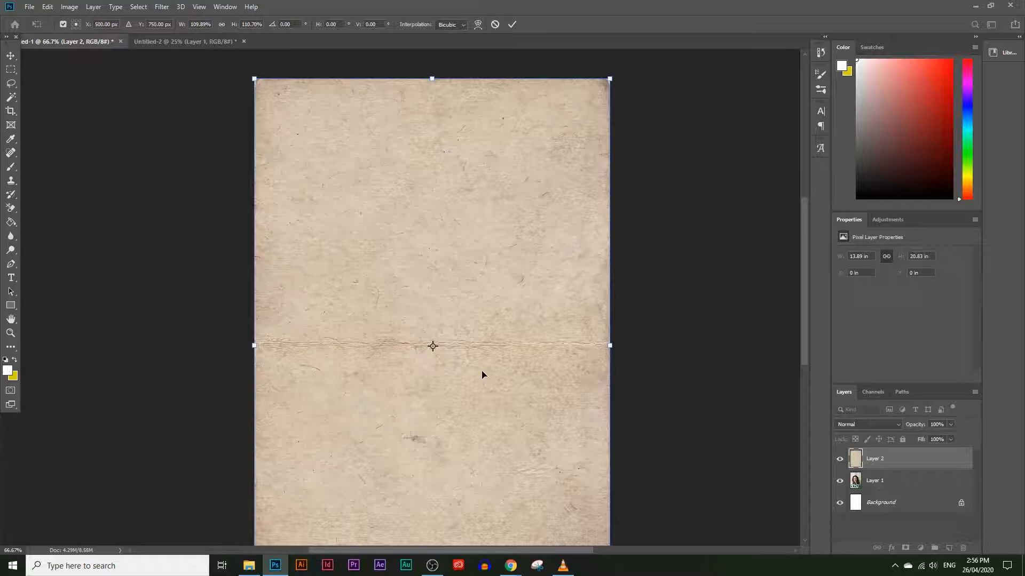
key(Return)
Rename the portrait layer as Photo and the paper layer as Texture
key(z)
scroll(567, 374, down, 2)
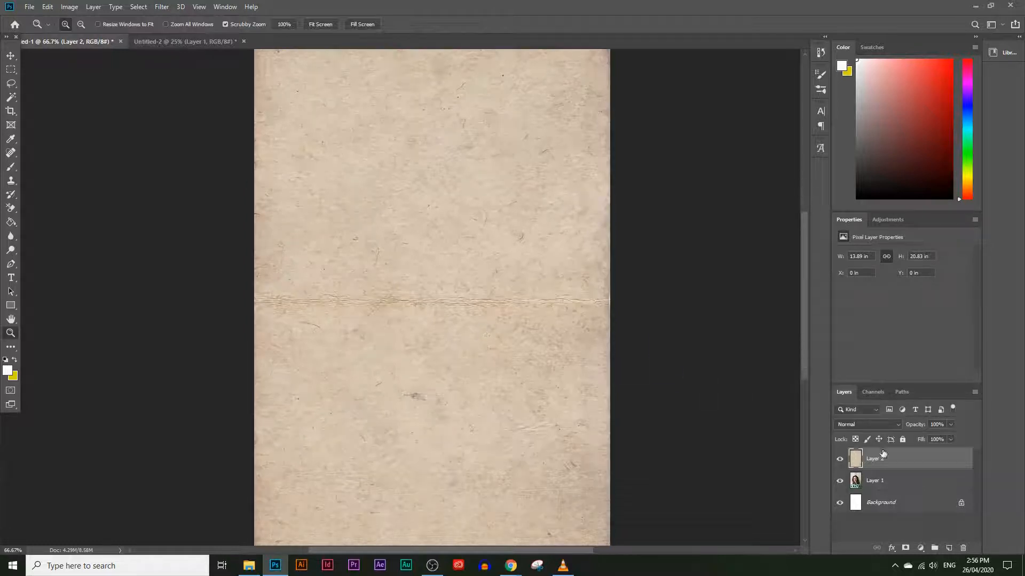
double_click(879, 479)
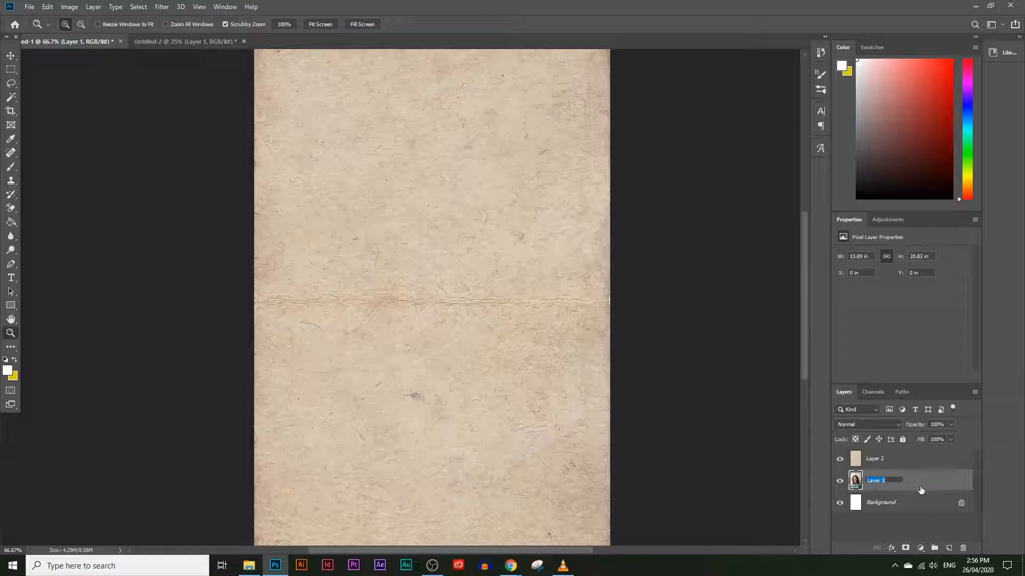
text(Photo)
key(Return)
double_click(873, 466)
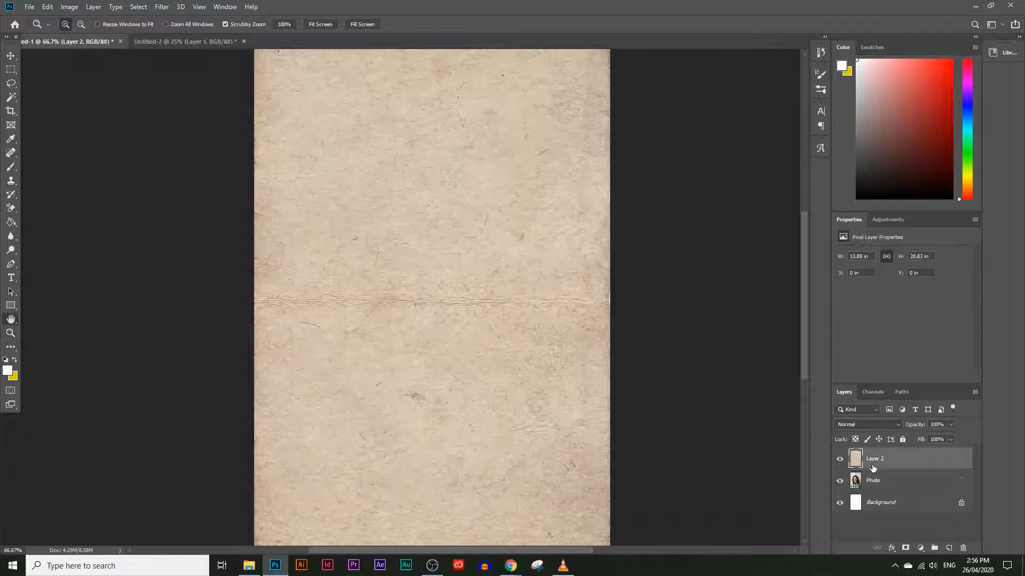
key(Escape)
double_click(876, 460)
text(Texture)
key(Return)
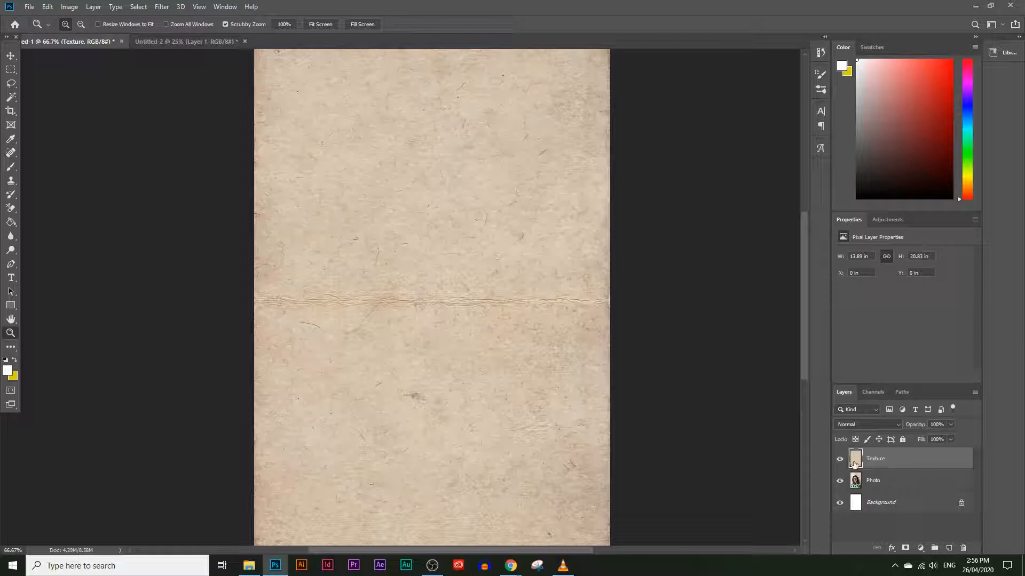
Set the Texture layer's blend mode to Multiply and inspect the blended portrait
click(857, 425)
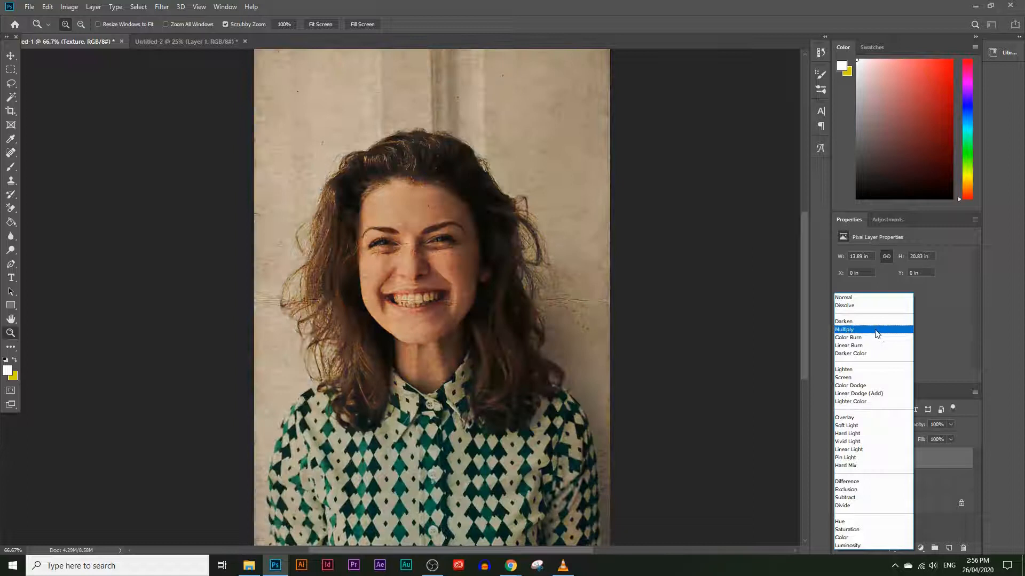
click(877, 334)
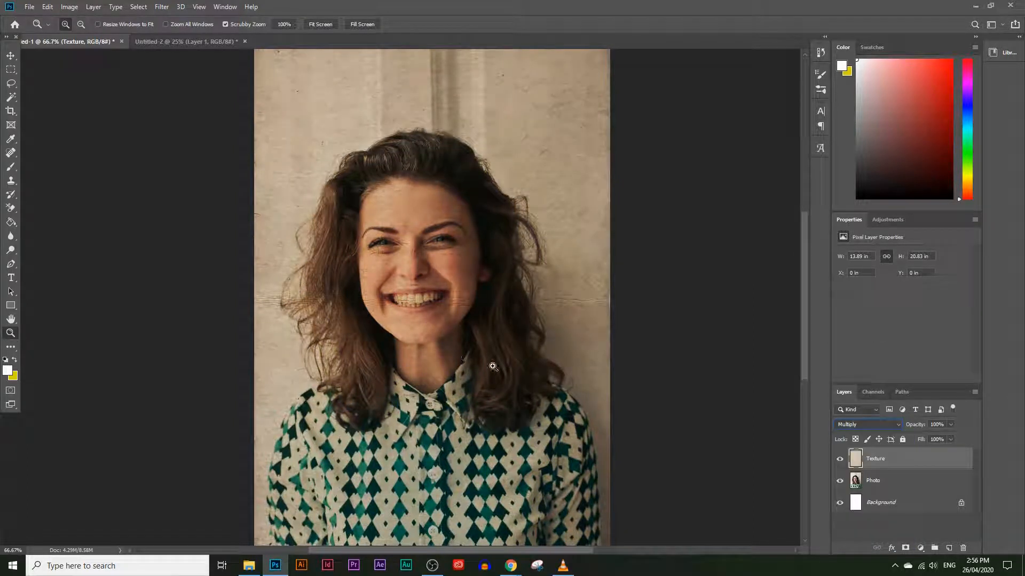
alt+click(343, 297)
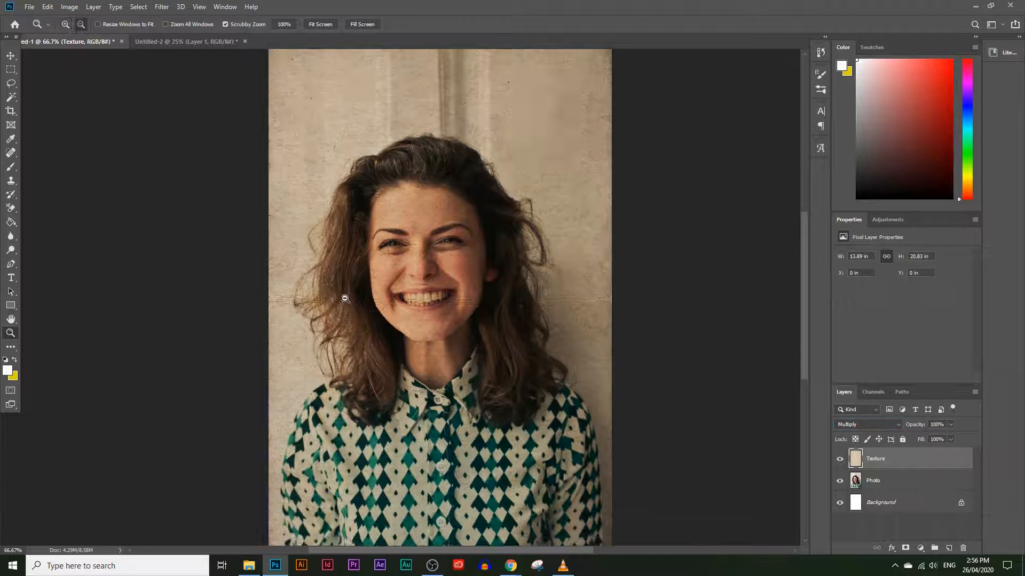
click(467, 226)
scroll(554, 336, down, 2)
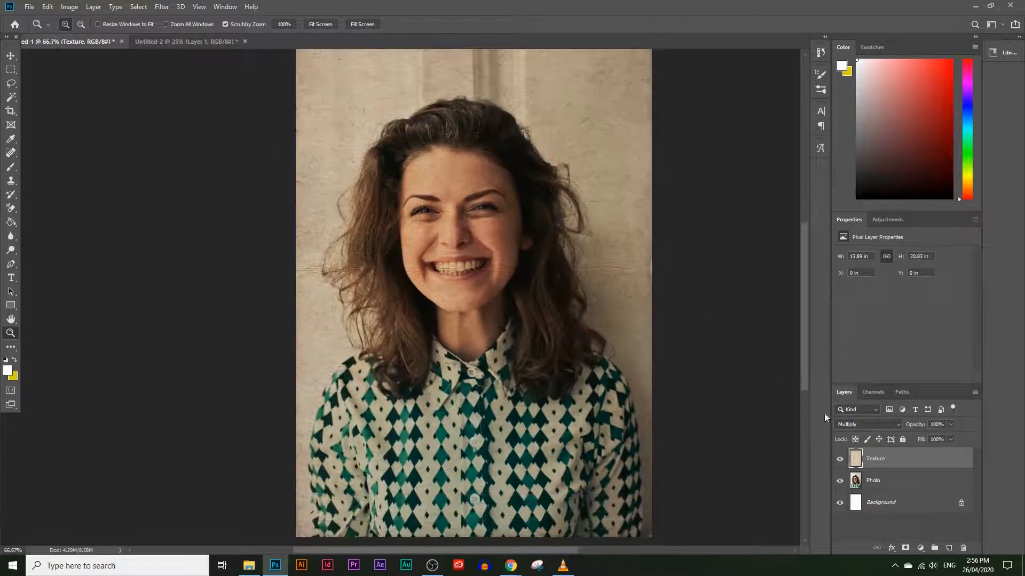
Add a Black & White adjustment layer on top with Reds 35, Yellows 145, Greens 173 and Cyans 143
click(919, 548)
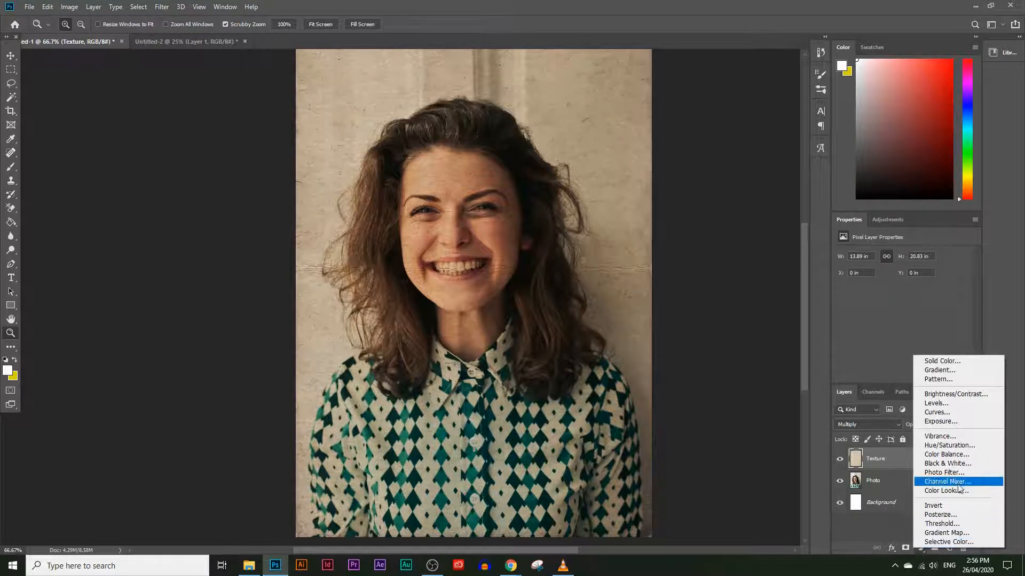
click(954, 465)
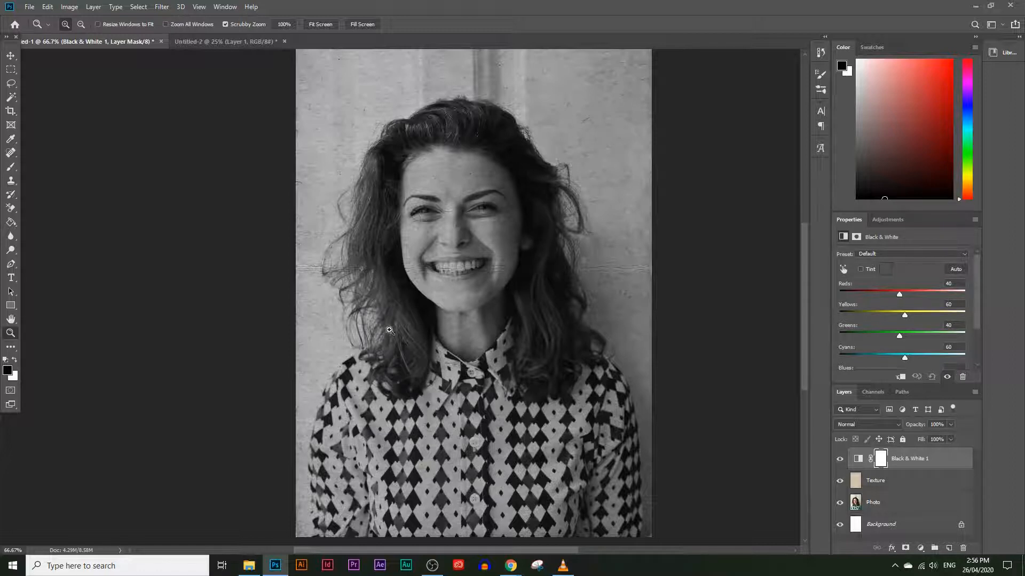
drag(901, 300, 927, 359)
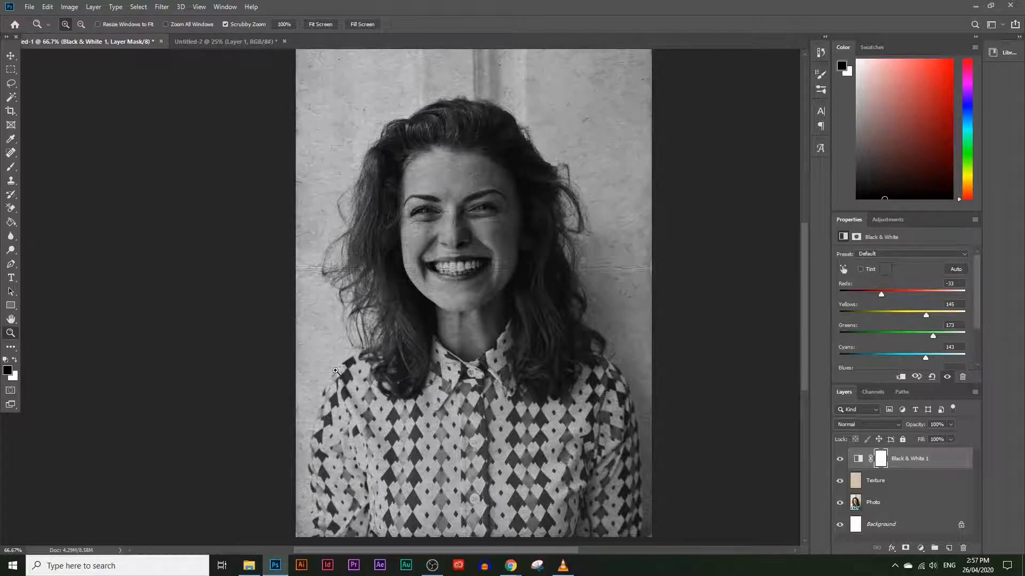
mouse_move(881, 294)
mouse_down()
mouse_move(902, 295)
mouse_move(874, 292)
mouse_move(900, 286)
mouse_up()
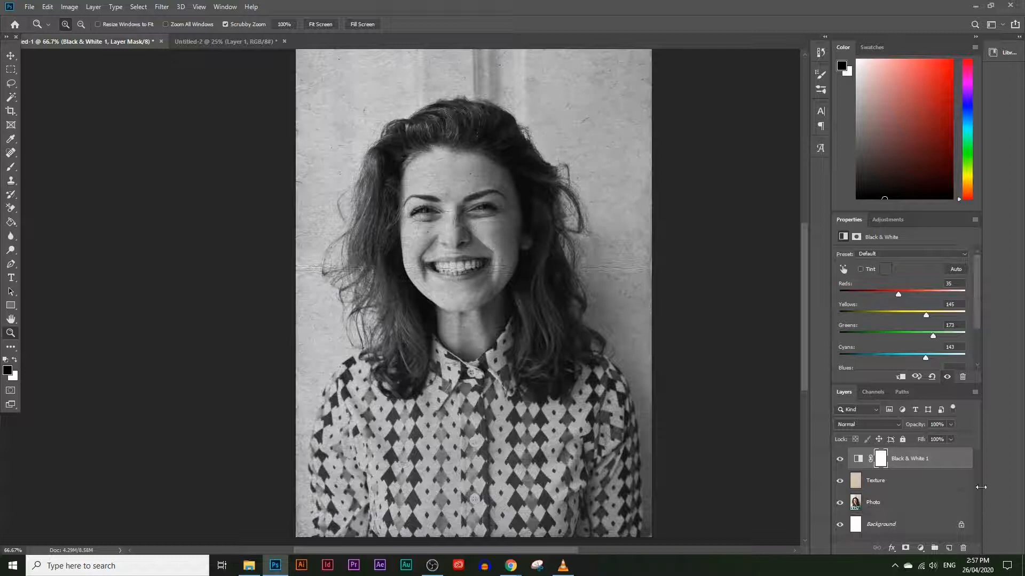
Set the Texture layer's blend mode to Divide
click(927, 489)
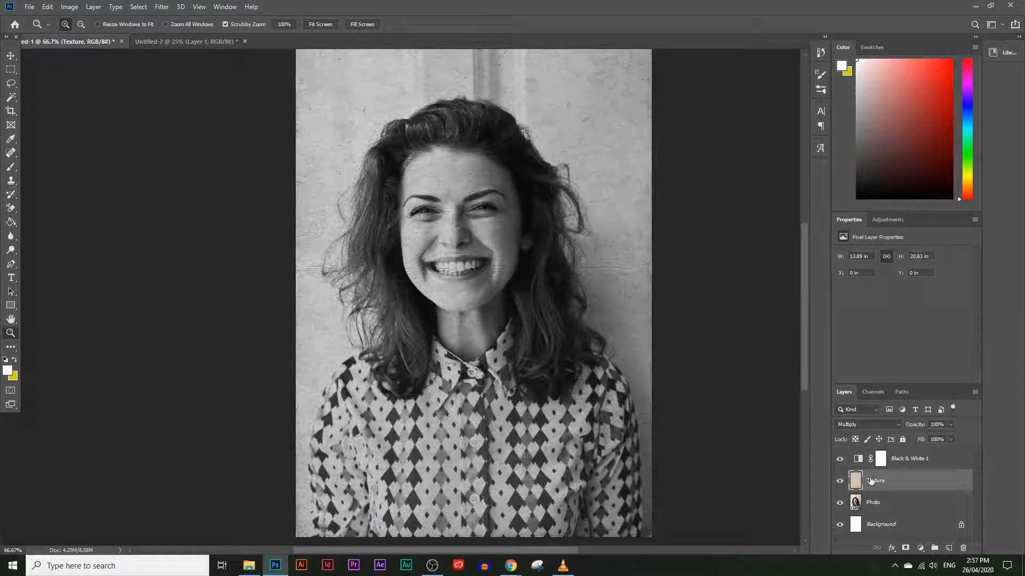
click(870, 425)
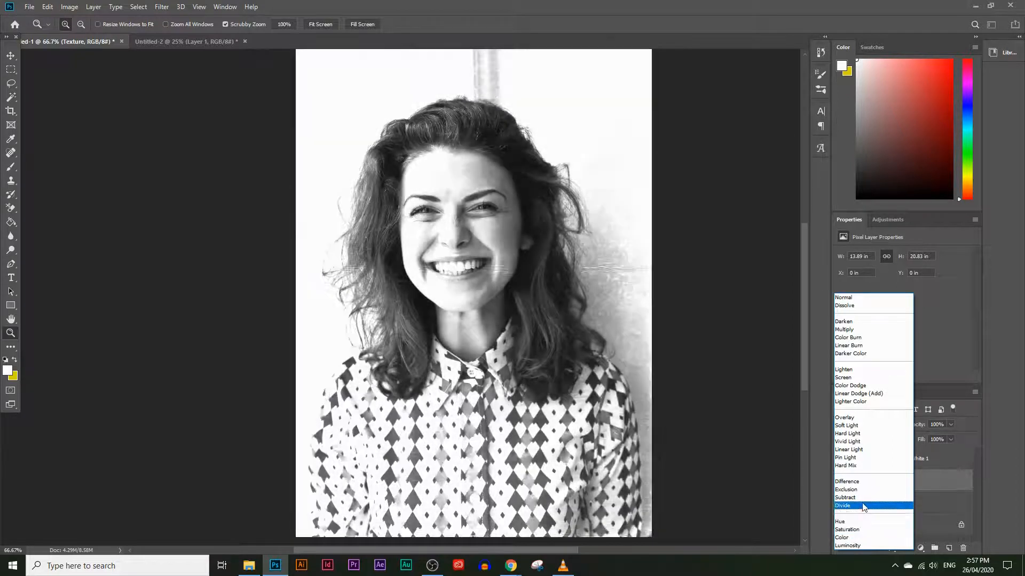
click(864, 506)
Set the Black & White adjustment's Reds to -62 and compare the image with the adjustment and texture hidden and shown
click(908, 459)
drag(902, 294, 873, 289)
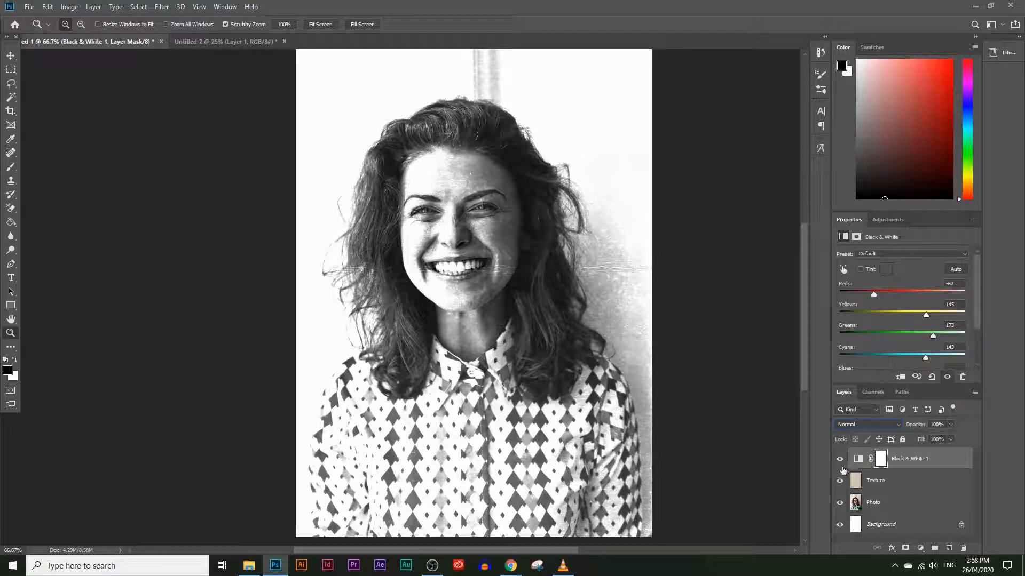
click(840, 463)
click(840, 481)
click(840, 482)
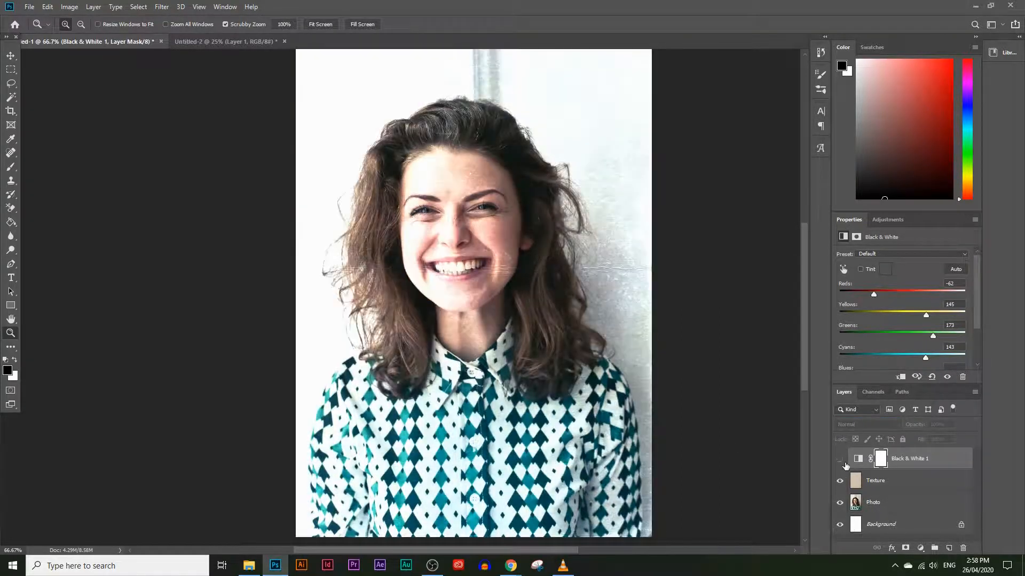
click(839, 459)
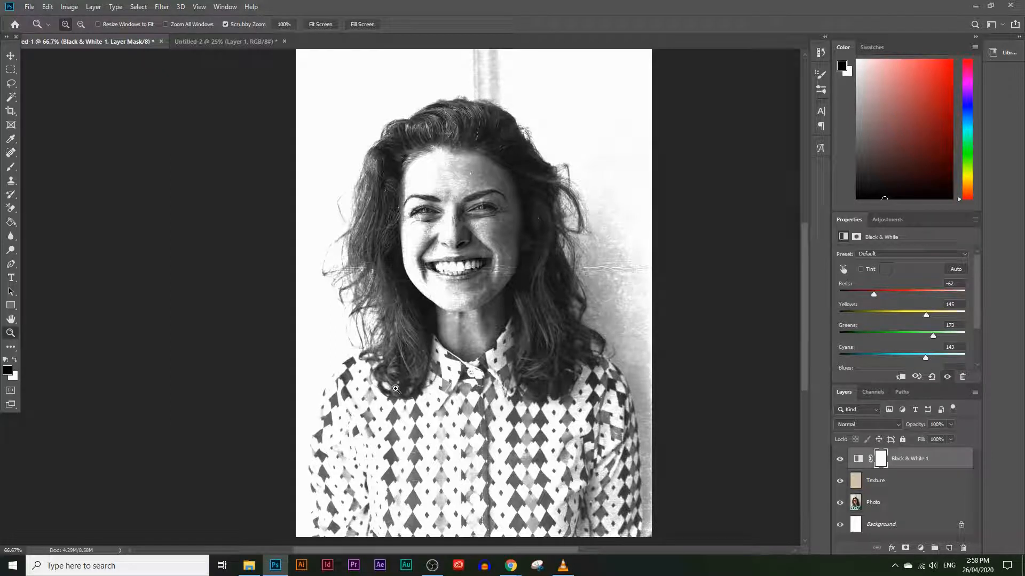
Copy the creased white paper from the Untitled-2 document and paste it above the Texture layer in the portrait document
click(230, 42)
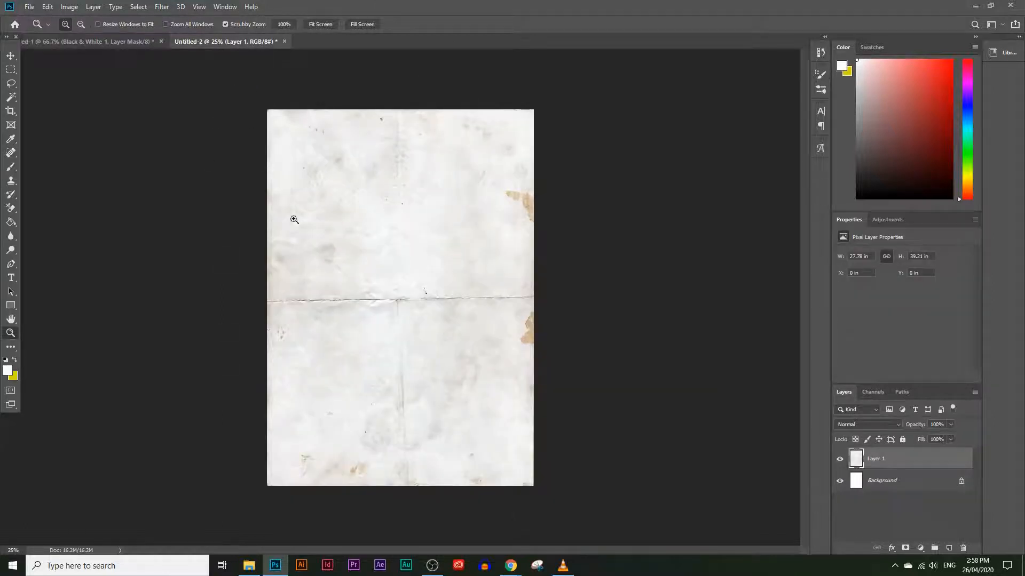
click(11, 69)
drag(267, 110, 630, 514)
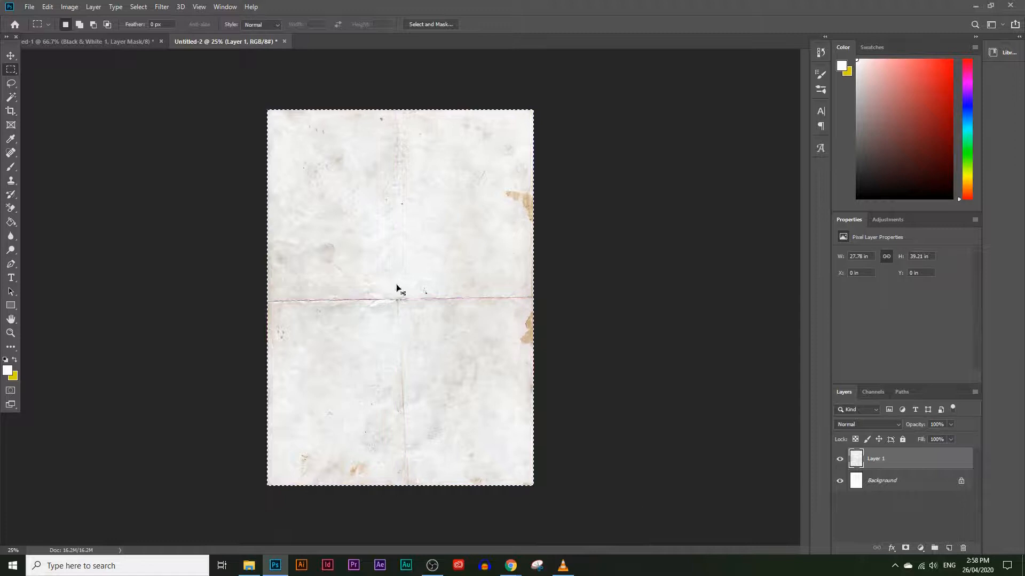
click(86, 42)
click(885, 484)
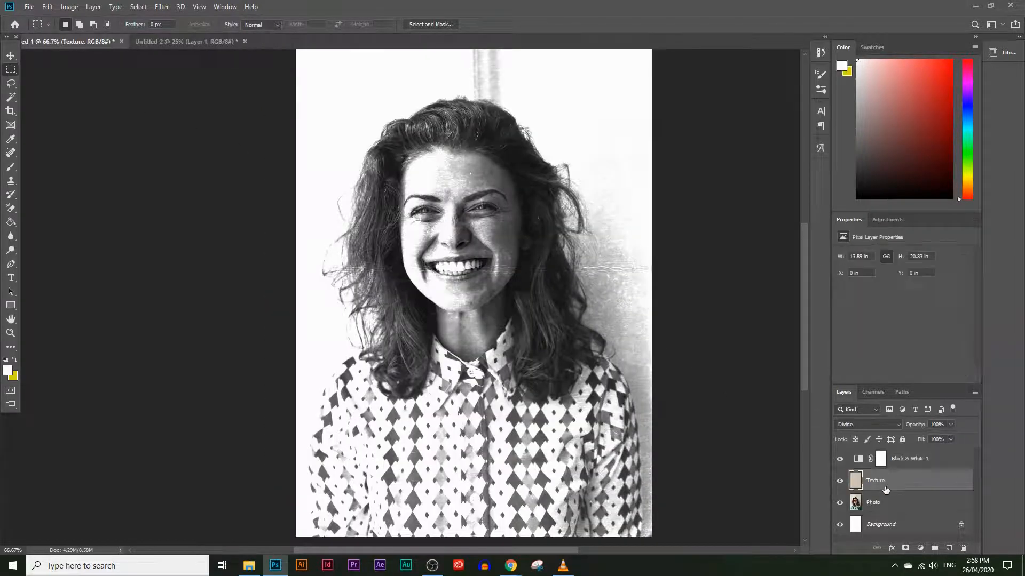
key(ctrl+v)
Rename the pasted white paper layer as TEXTURE 2
double_click(918, 489)
text(t)
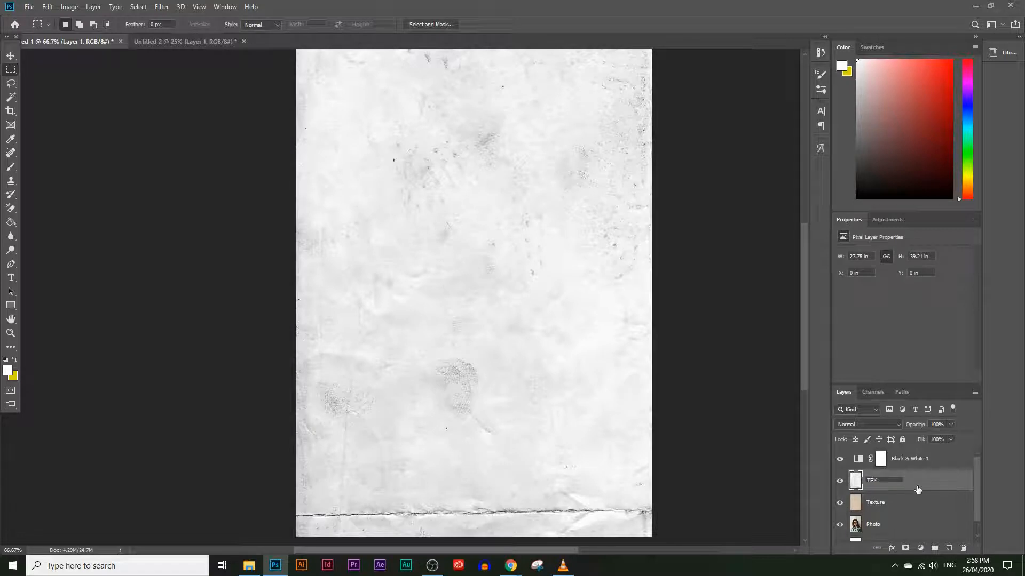
key(Return)
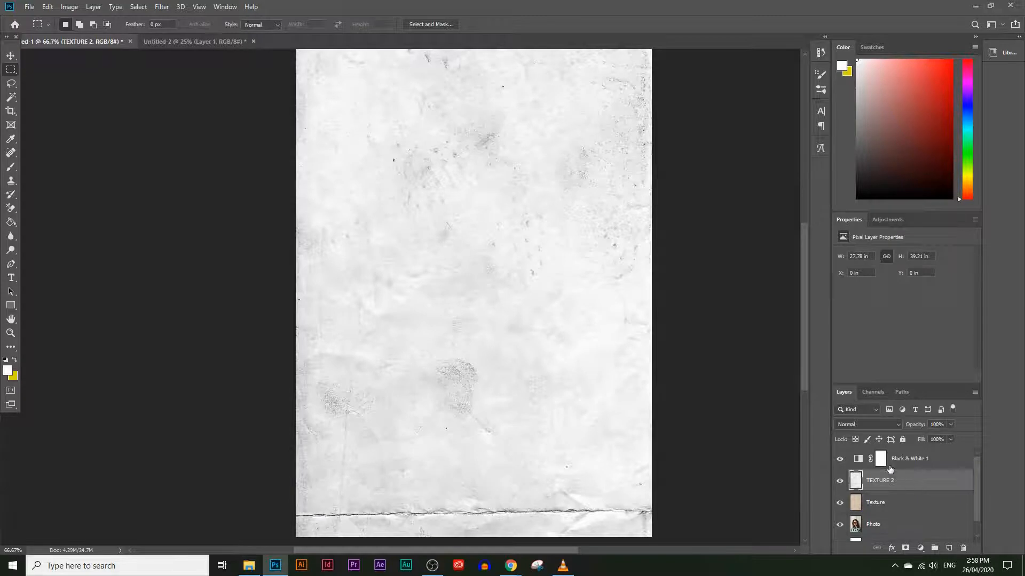
Scale and position the TEXTURE 2 layer to fit the canvas exactly, 13.89 in wide by 20.83 in high
key(ctrl+t)
drag(514, 90, 505, 368)
drag(508, 489, 479, 166)
drag(471, 63, 473, 289)
drag(525, 413, 499, 126)
scroll(515, 188, up, 3)
mouse_move(662, 321)
mouse_down()
mouse_move(652, 305)
mouse_move(651, 324)
mouse_up()
scroll(526, 421, down, 2)
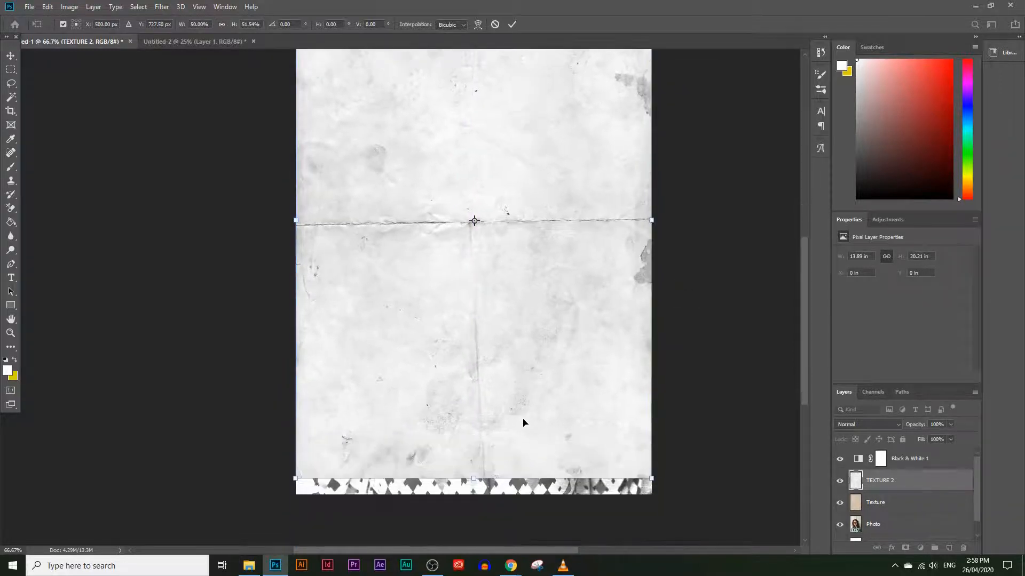
drag(477, 474, 474, 497)
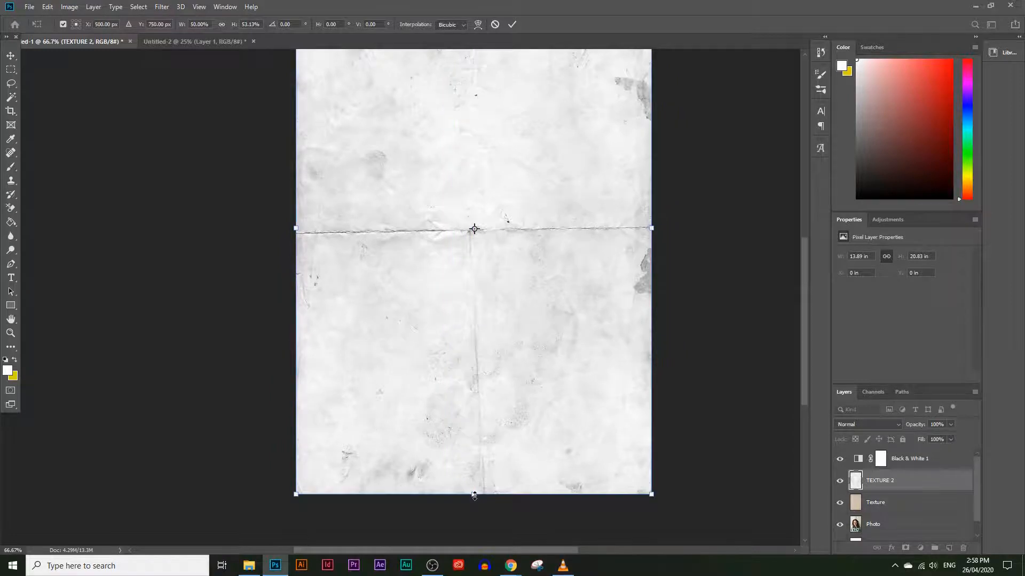
key(Return)
Set the TEXTURE 2 layer's blend mode to Divide
key(m)
click(894, 424)
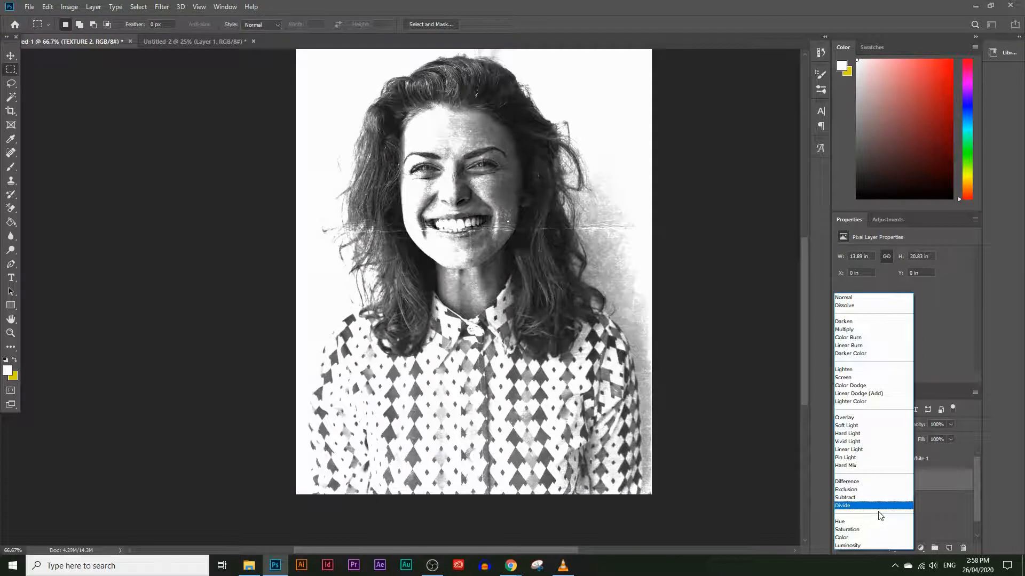
click(875, 506)
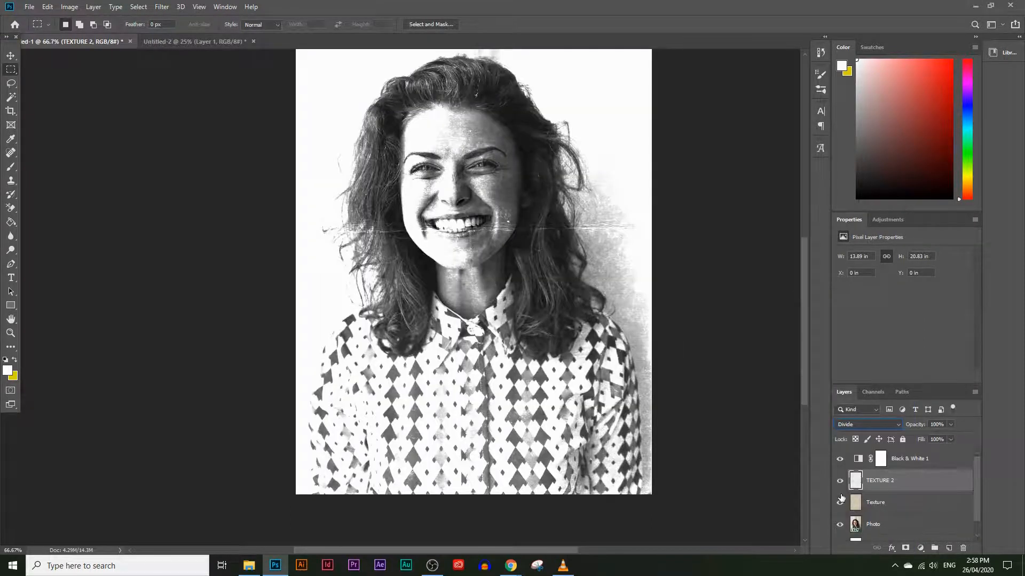
Compare the portrait with TEXTURE 2 hidden and shown, and set that layer's blend mode to Color Burn
click(840, 481)
scroll(746, 398, up, 3)
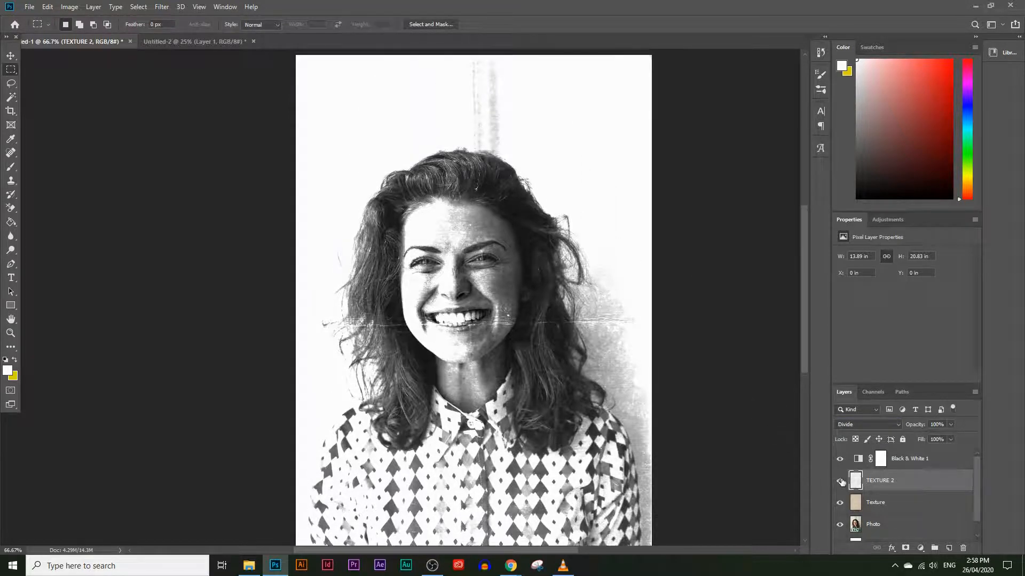
click(840, 482)
click(840, 482)
click(883, 421)
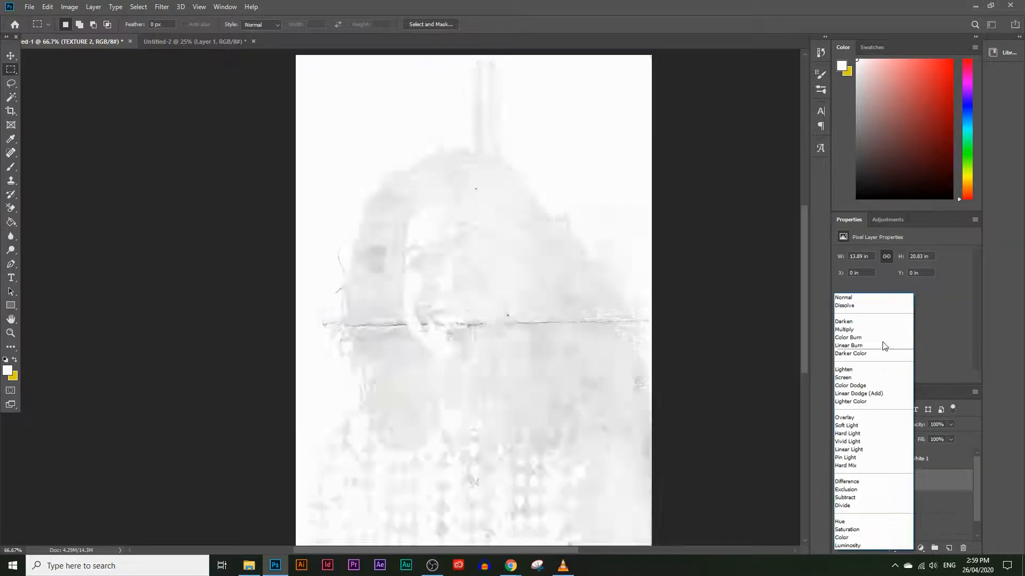
click(884, 338)
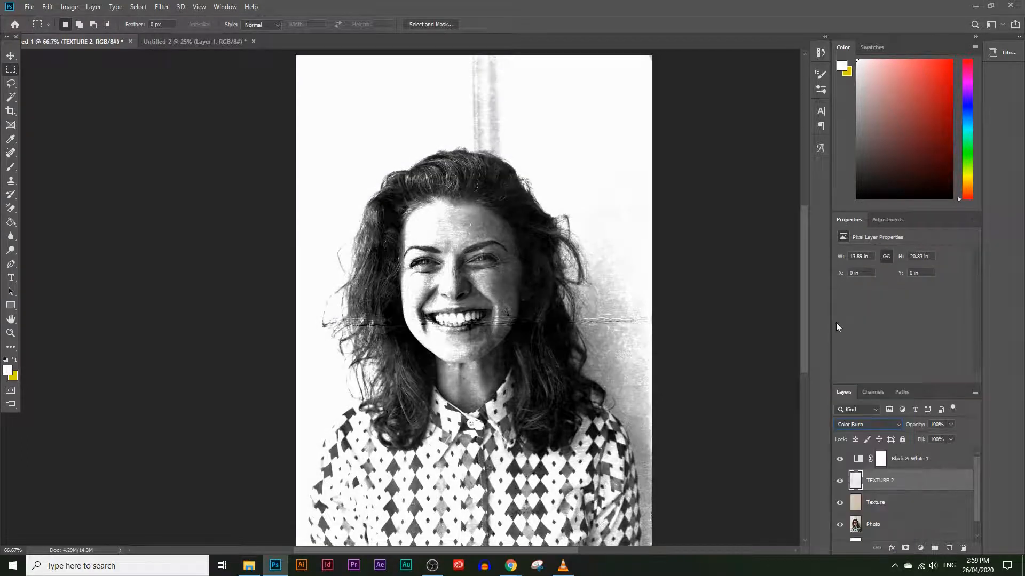
Erase the dark crease and specks over the mouth and cheek on TEXTURE 2 with a 64 px Soft Round Eraser
click(10, 333)
click(472, 332)
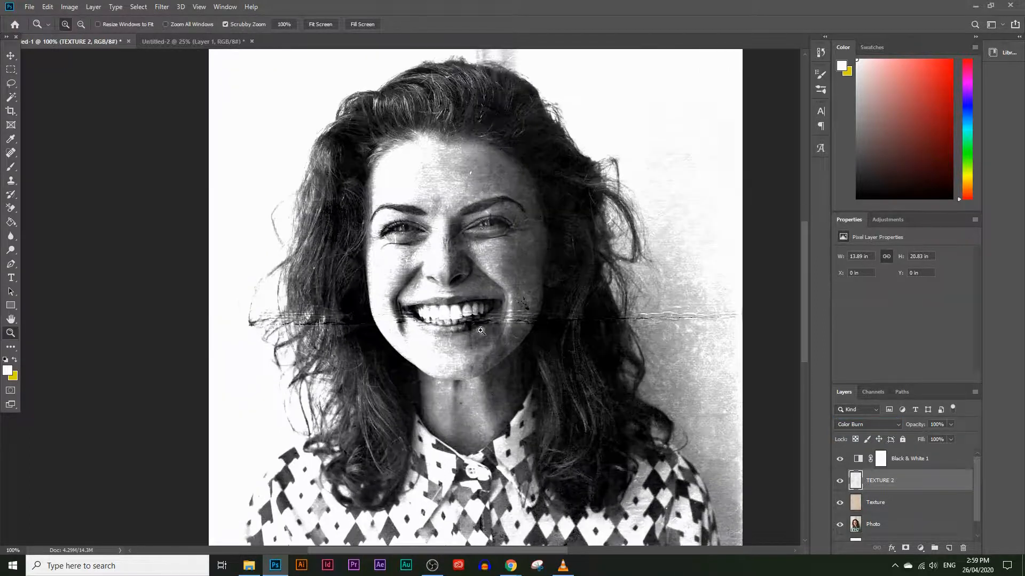
click(481, 331)
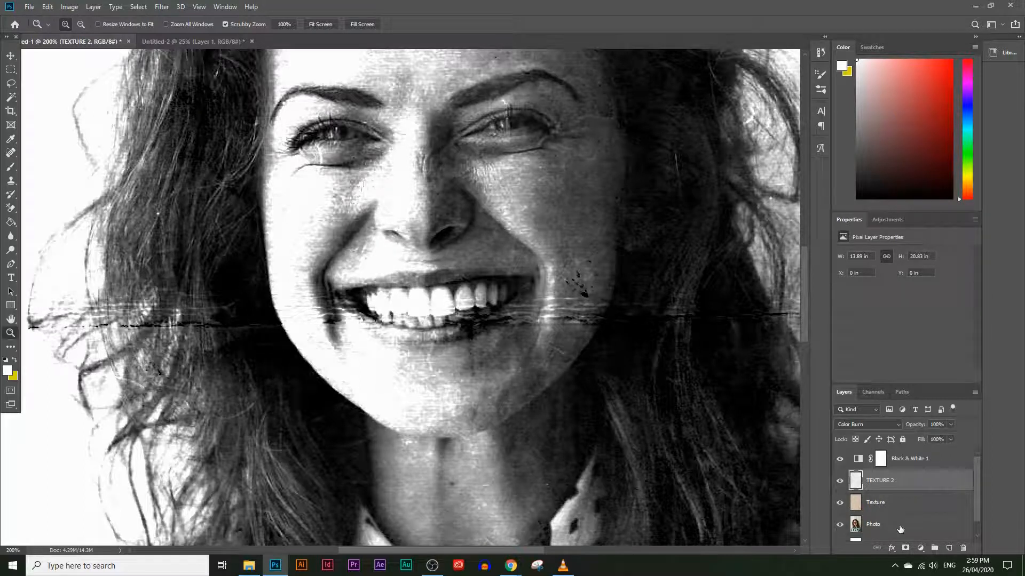
click(11, 208)
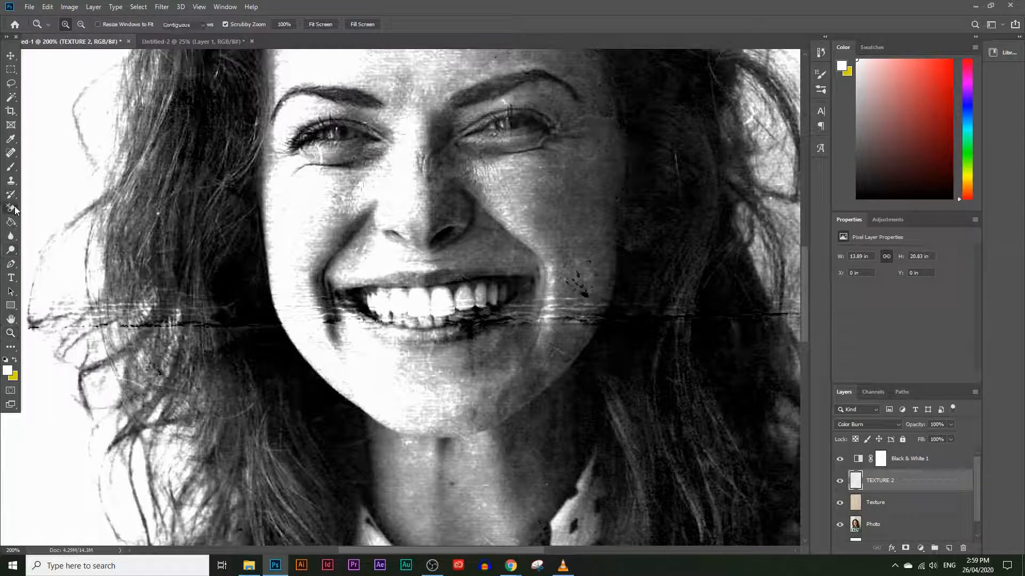
click(36, 208)
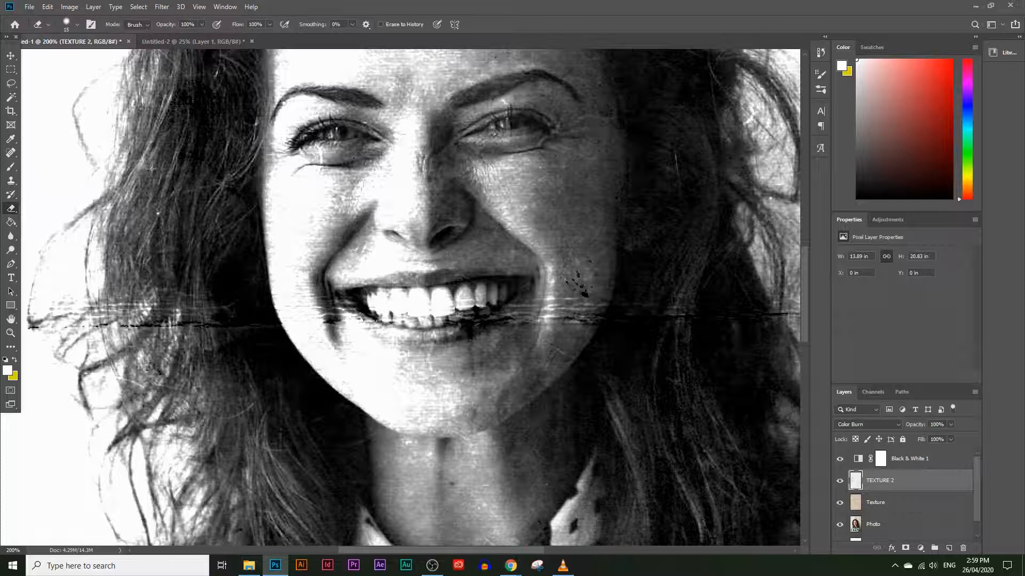
click(77, 25)
drag(78, 59, 81, 59)
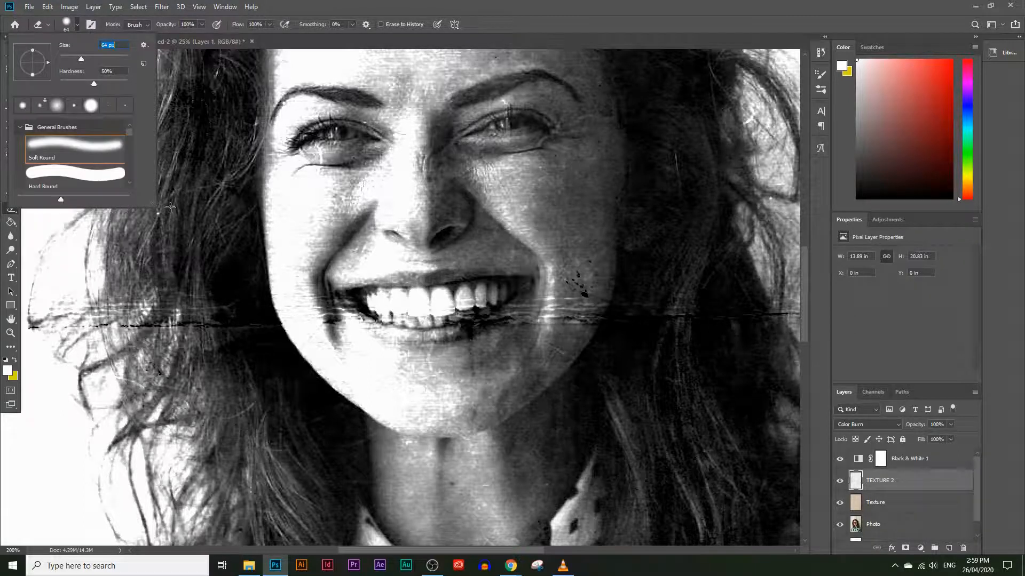
key(Tab)
key(Escape)
key(Tab)
key(Tab)
drag(472, 324, 496, 324)
drag(369, 323, 342, 317)
drag(606, 316, 582, 290)
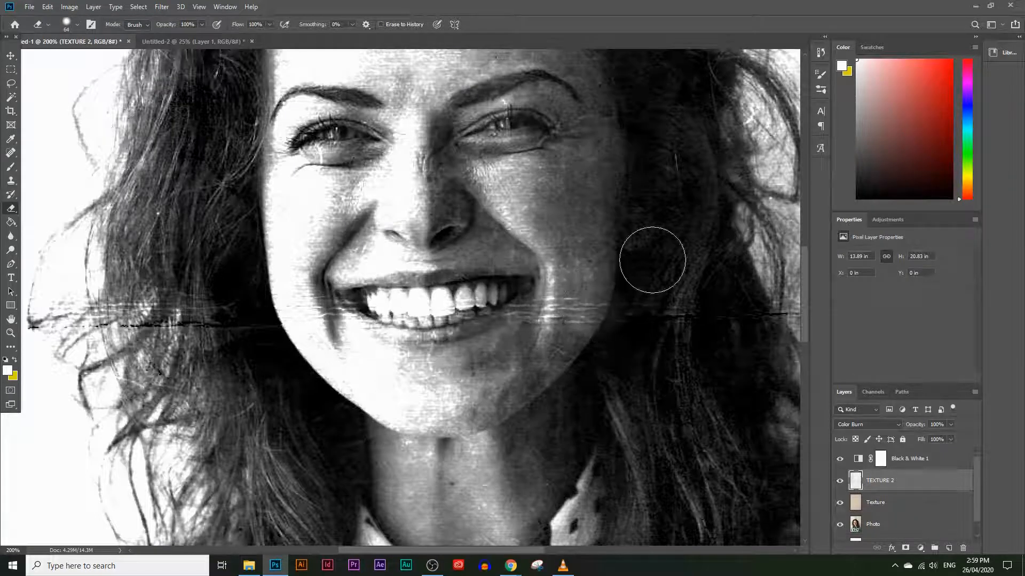
Add the text "Shape Shop" in Black Pink Summer above the Black & White 1 layer, near the portrait's upper-left corner
click(11, 333)
alt+click(324, 353)
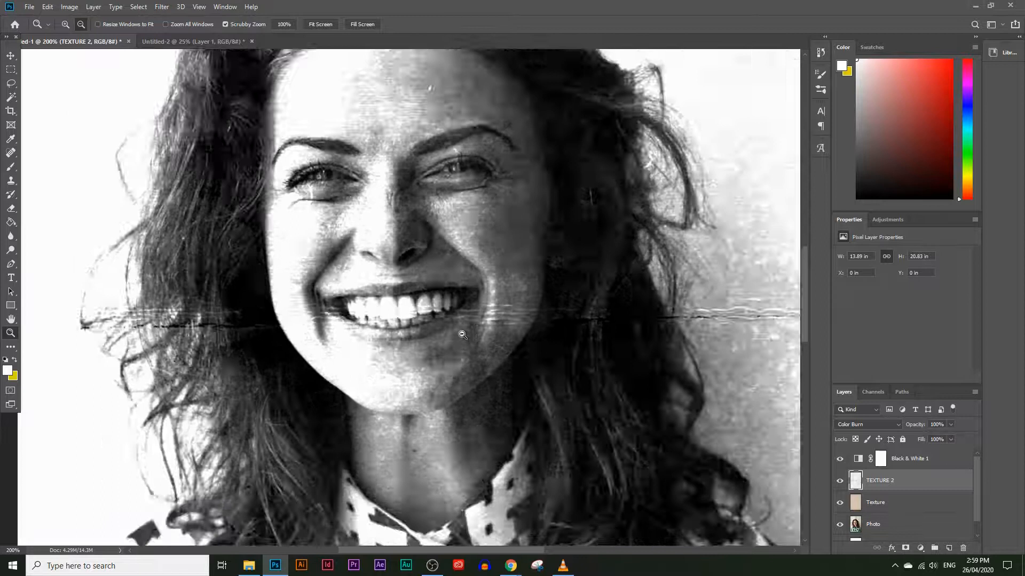
alt+click(324, 352)
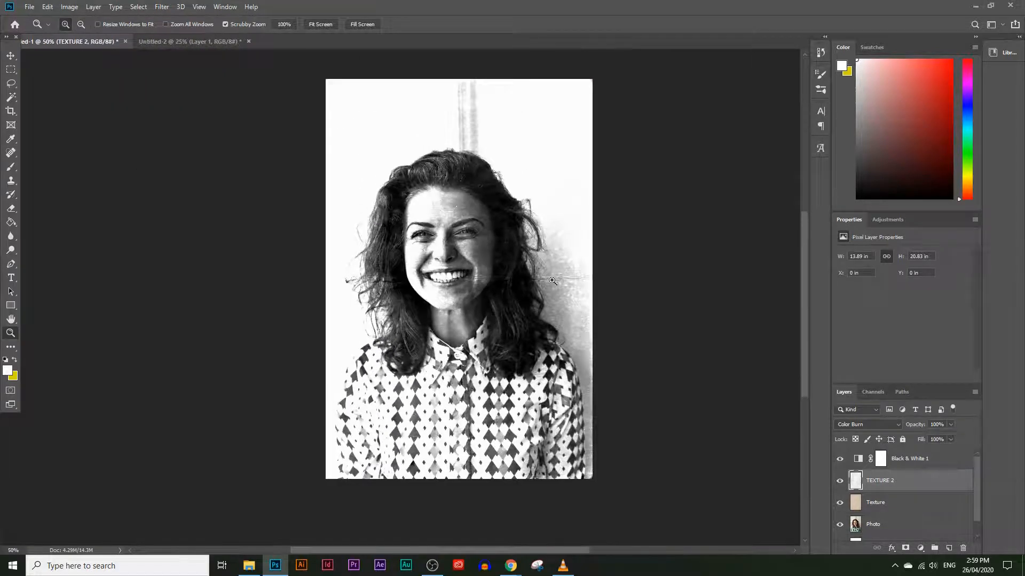
scroll(522, 232, up, 1)
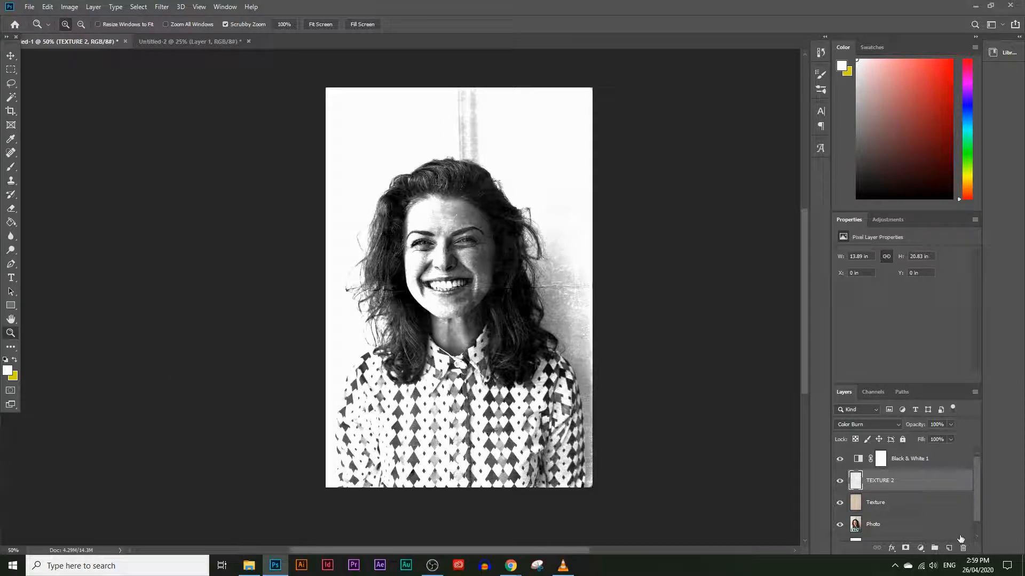
click(926, 464)
key(t)
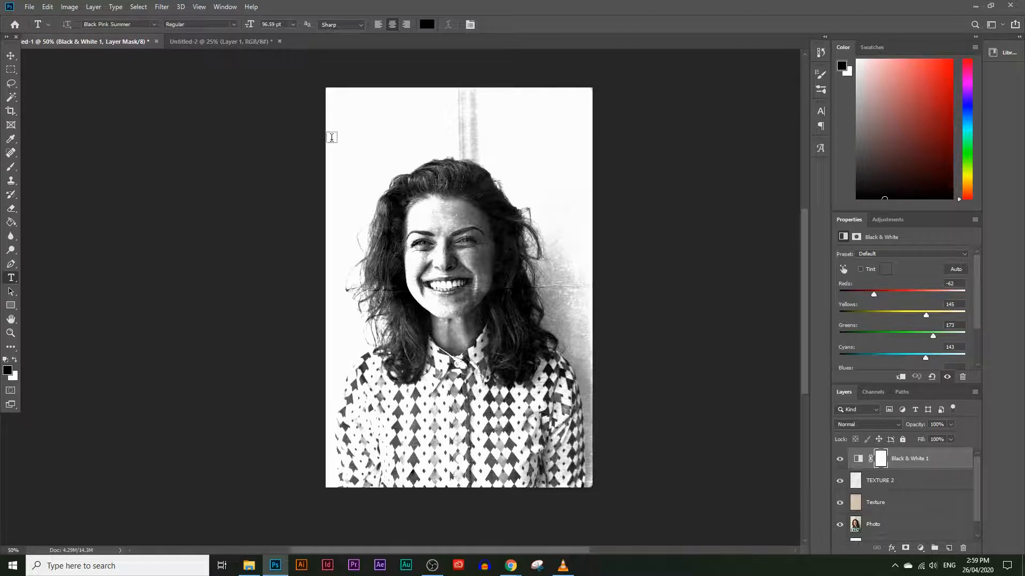
click(346, 138)
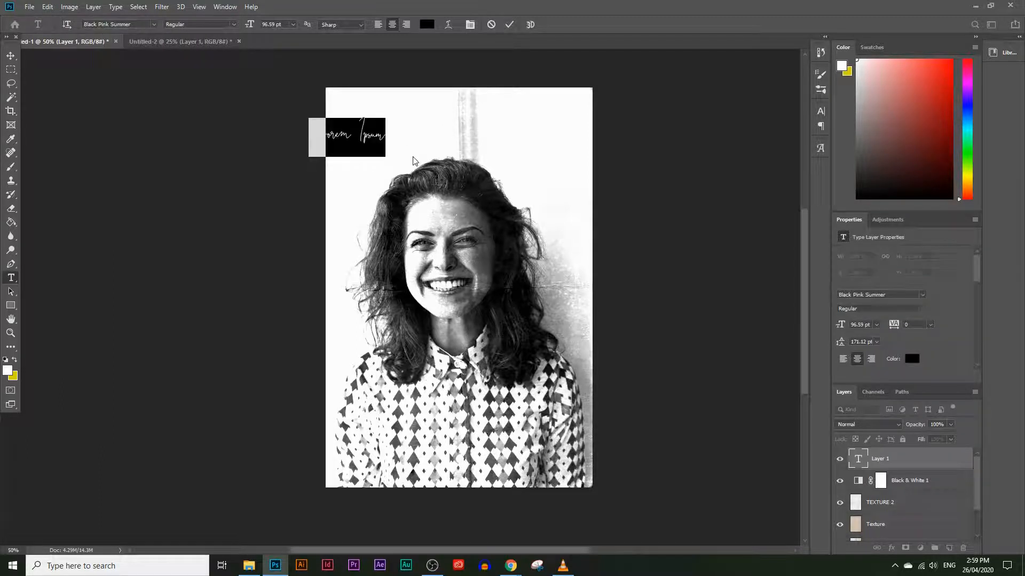
key(BackSpace)
text(S)
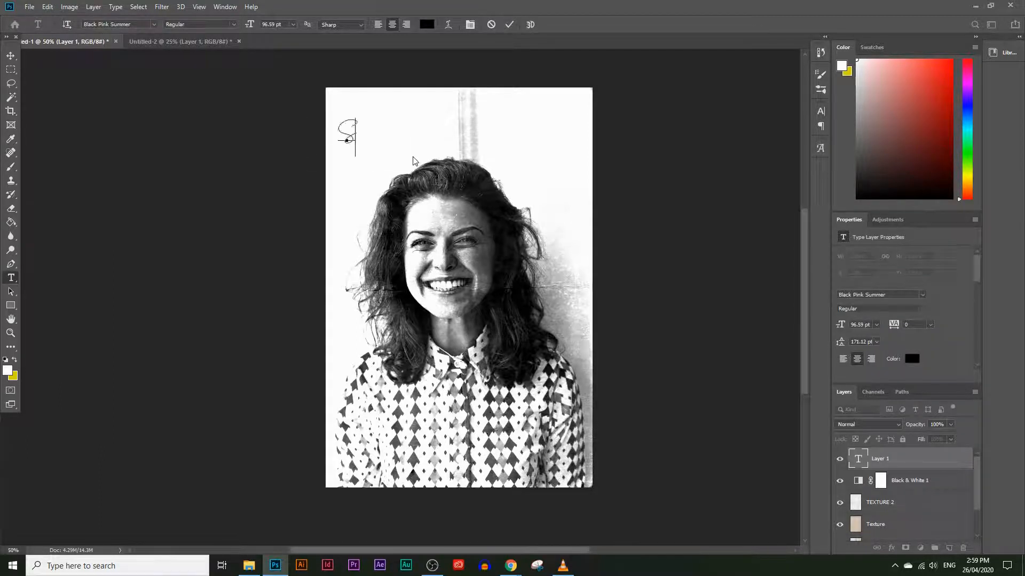
text(hape Shop)
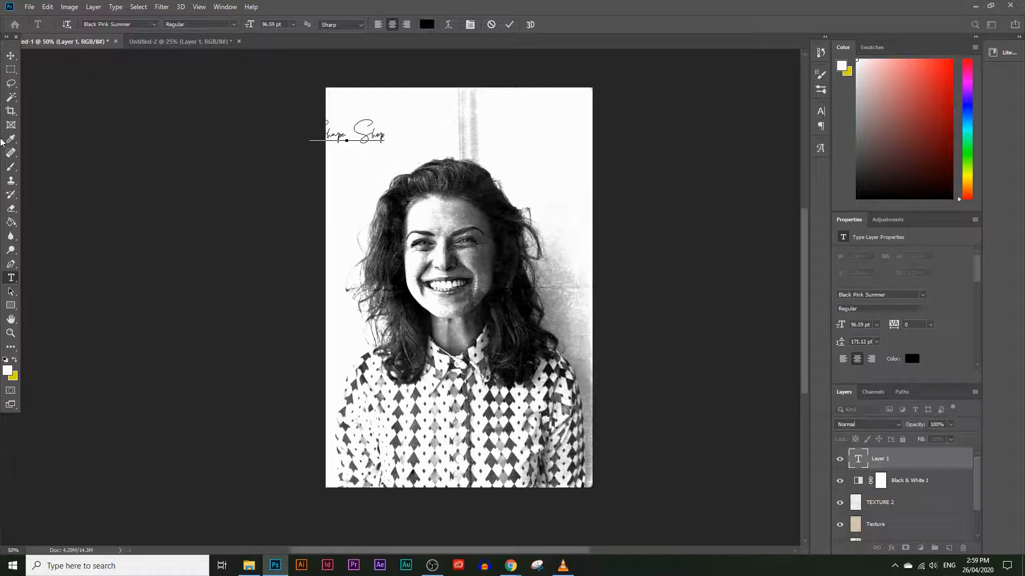
Enlarge the Shape Shop text to about 162%, rotate it about -34°, and place it in the portrait's upper-left corner
click(10, 56)
drag(363, 134, 435, 158)
key(ctrl+t)
drag(427, 117, 451, 67)
drag(395, 154, 429, 146)
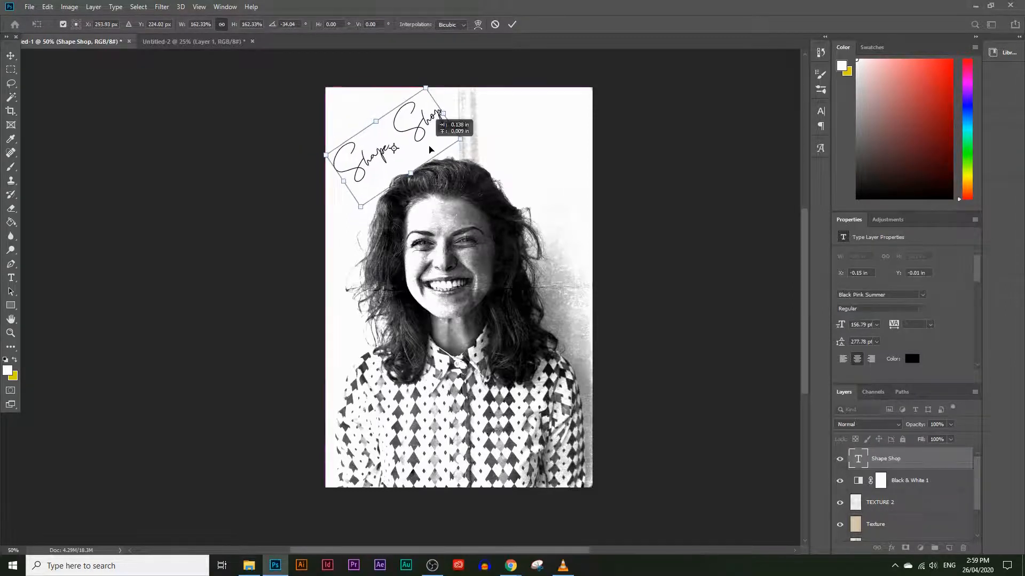
key(Return)
Duplicate the Shape Shop text layer and replace the copy's text with "1926"
drag(885, 467, 949, 548)
drag(391, 130, 399, 147)
click(11, 278)
drag(360, 183, 485, 135)
text(19)
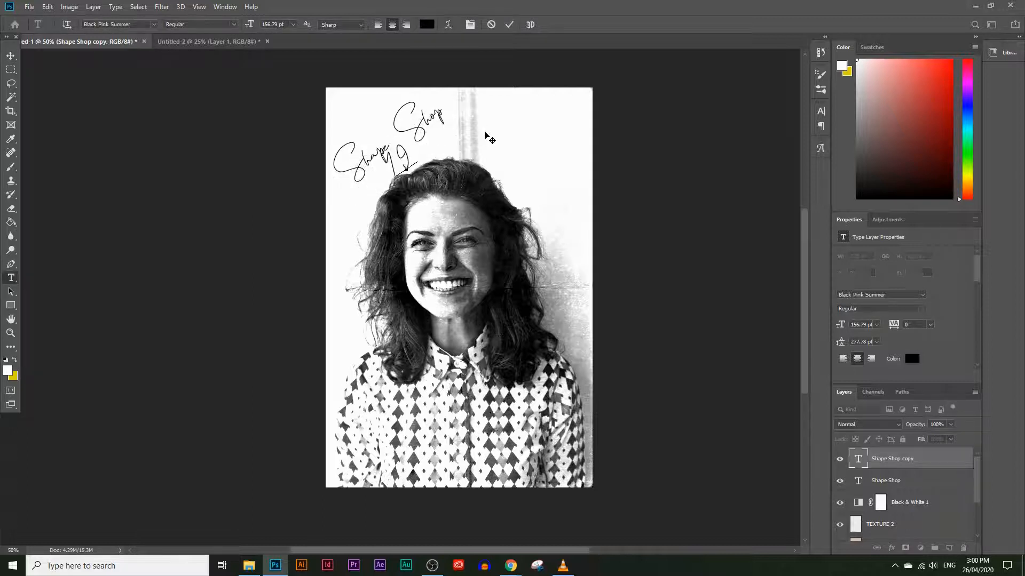
text(26)
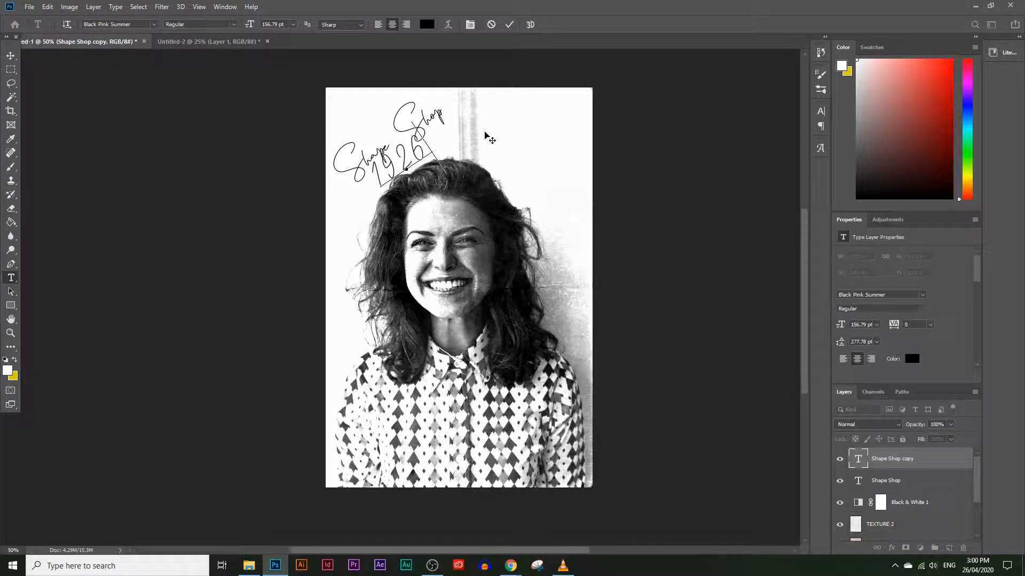
Shrink the 1926 text to about 92 pt and place it just below the word "Shop"
click(11, 55)
drag(397, 133, 432, 114)
key(ctrl+t)
drag(442, 186, 451, 130)
key(Return)
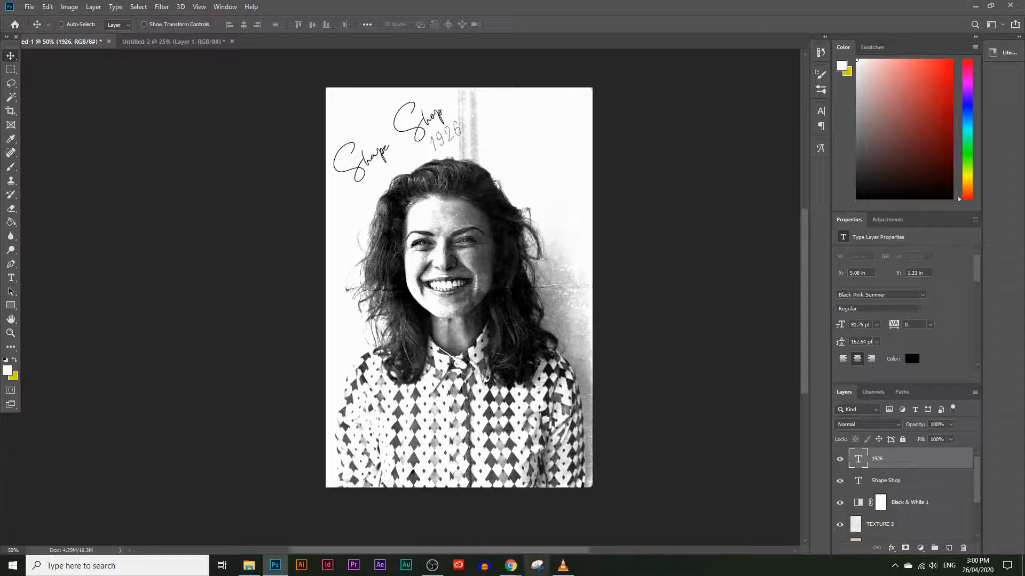
Switch to Chrome and browse the paper texture photos on Pexels
mouse_move(510, 567)
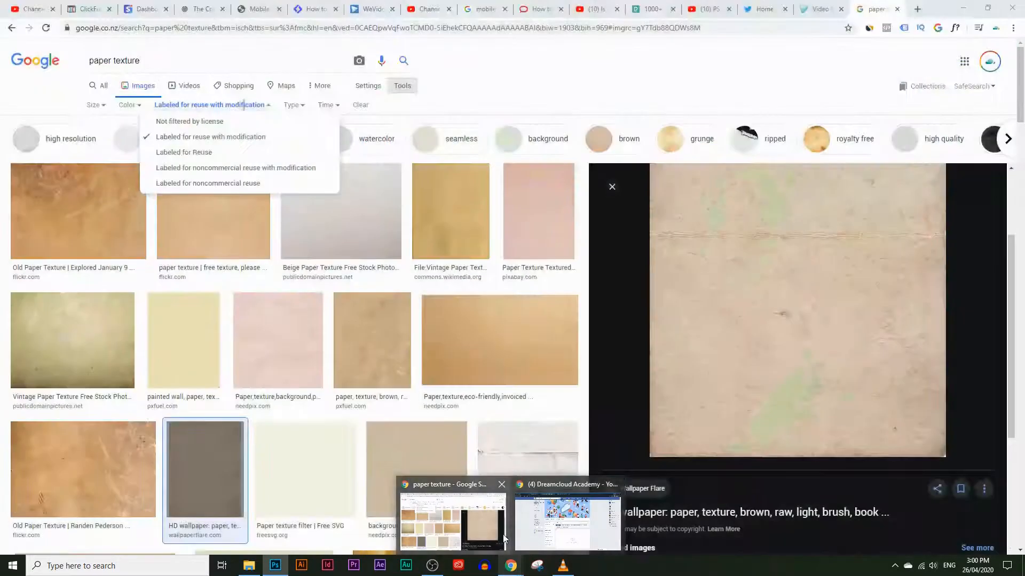
click(453, 522)
click(661, 4)
scroll(496, 235, up, 12)
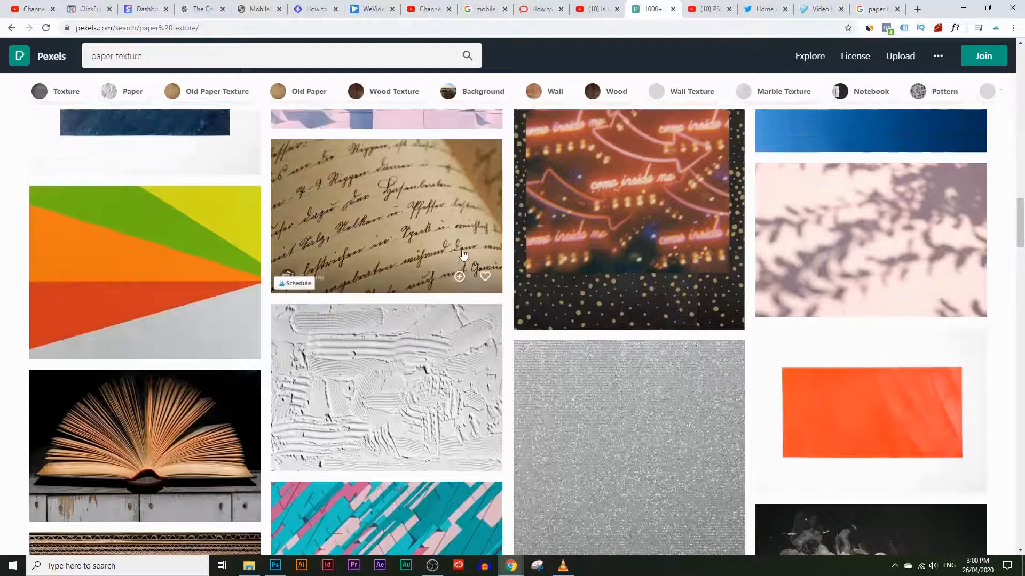
scroll(501, 219, up, 8)
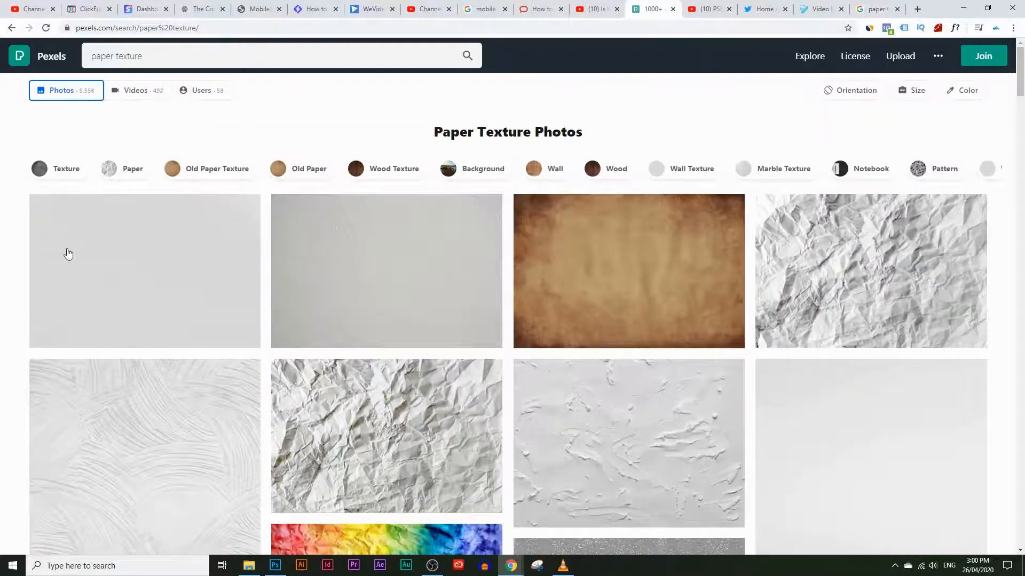
scroll(779, 171, down, 5)
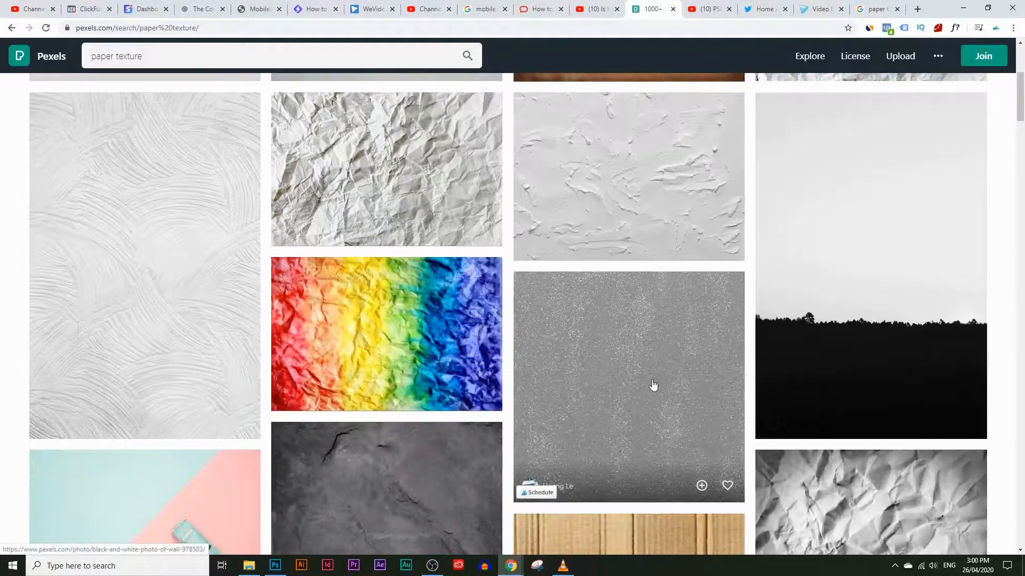
scroll(654, 386, down, 7)
scroll(484, 313, up, 3)
Search Pexels for "person" and copy the photo of the silhouette in the neon-lit hallway
drag(189, 48, 92, 51)
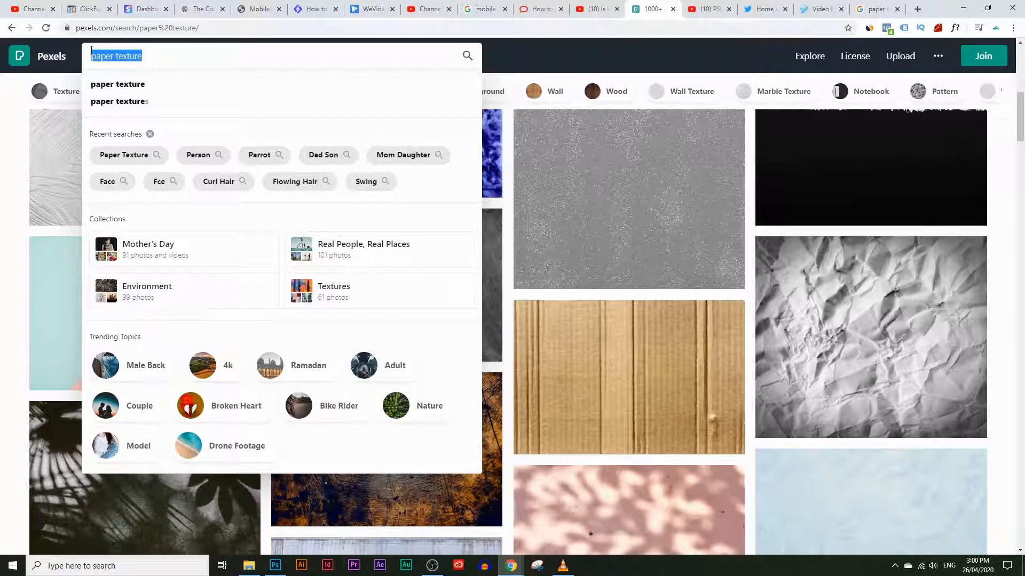
text(person)
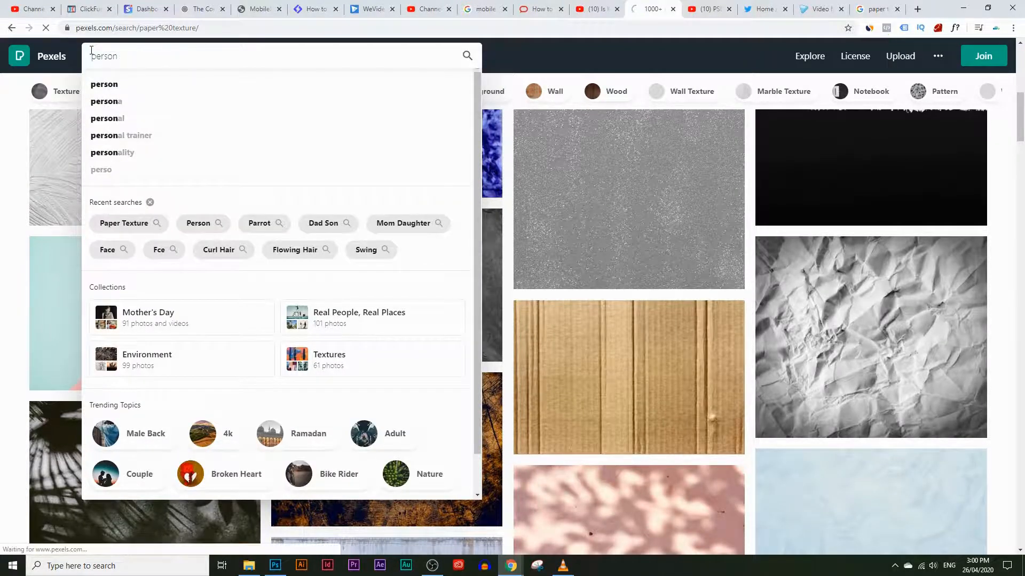
key(Return)
scroll(314, 286, down, 1)
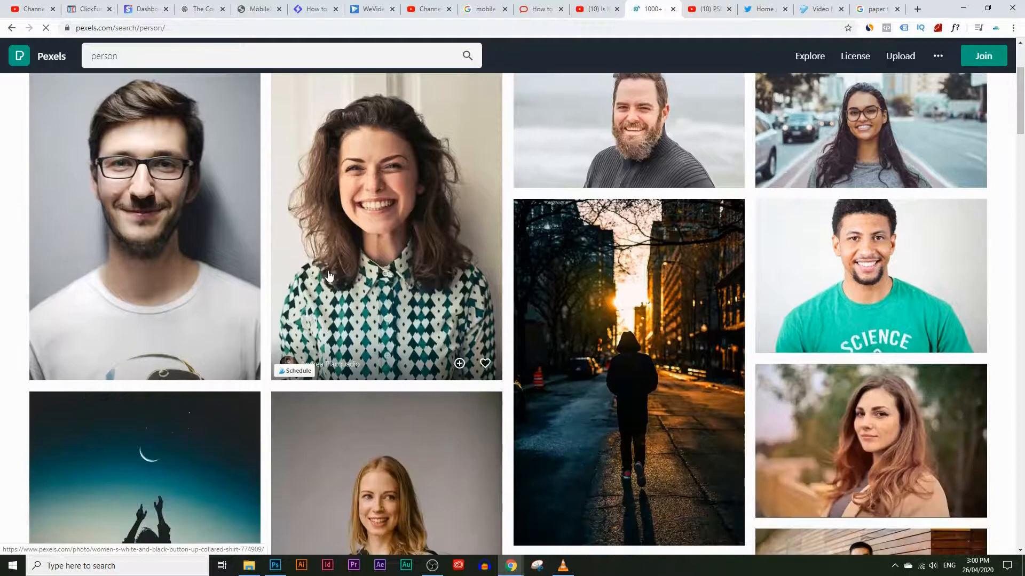
scroll(331, 275, down, 5)
scroll(395, 256, down, 9)
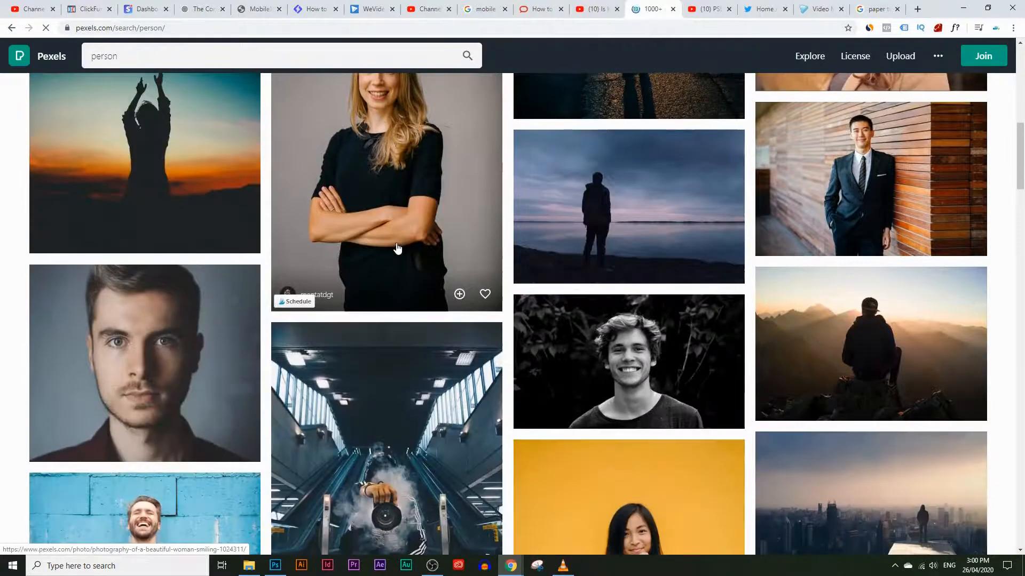
scroll(410, 283, down, 10)
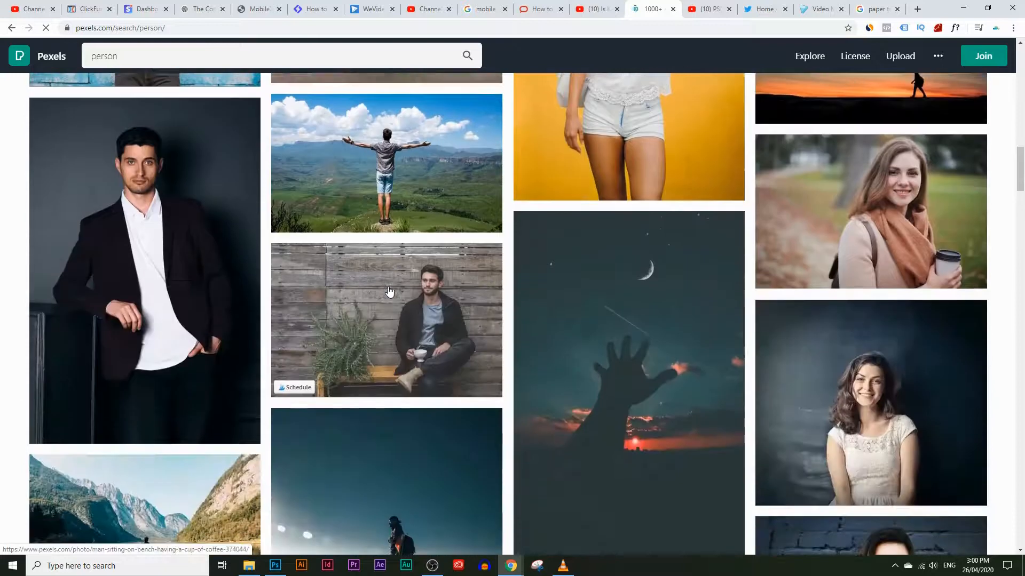
scroll(483, 298, down, 9)
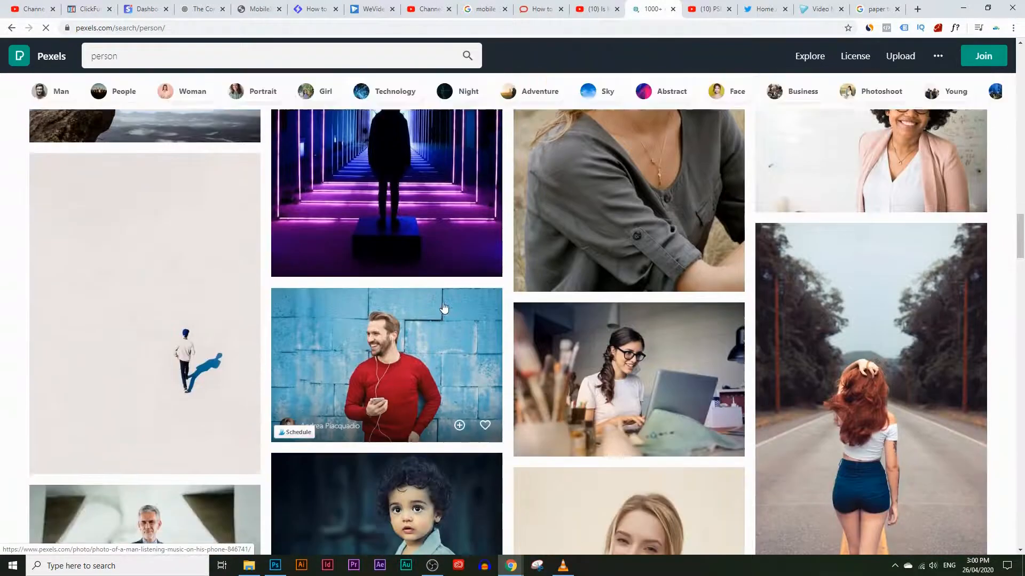
scroll(404, 249, up, 3)
click(404, 250)
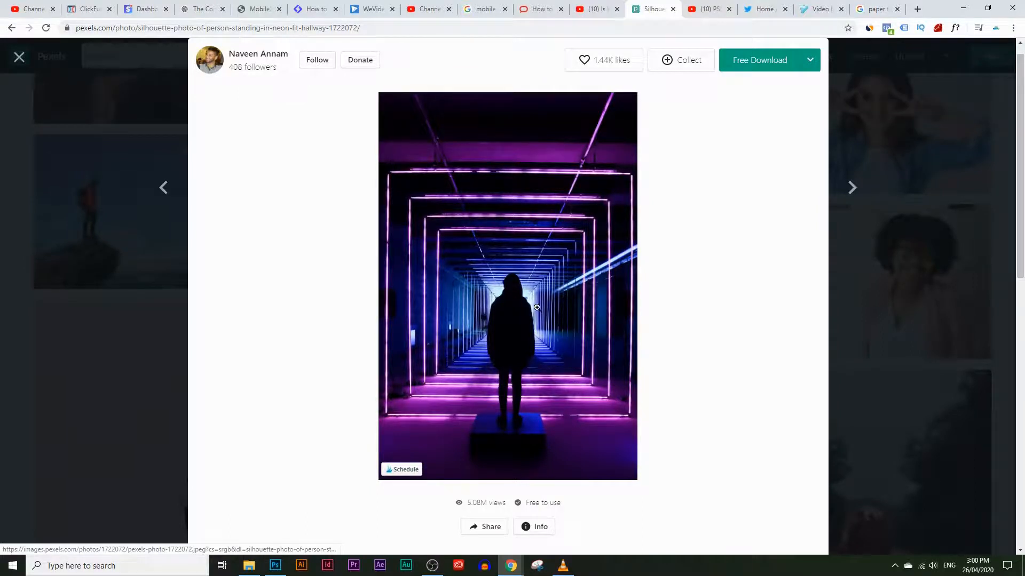
right_click(541, 275)
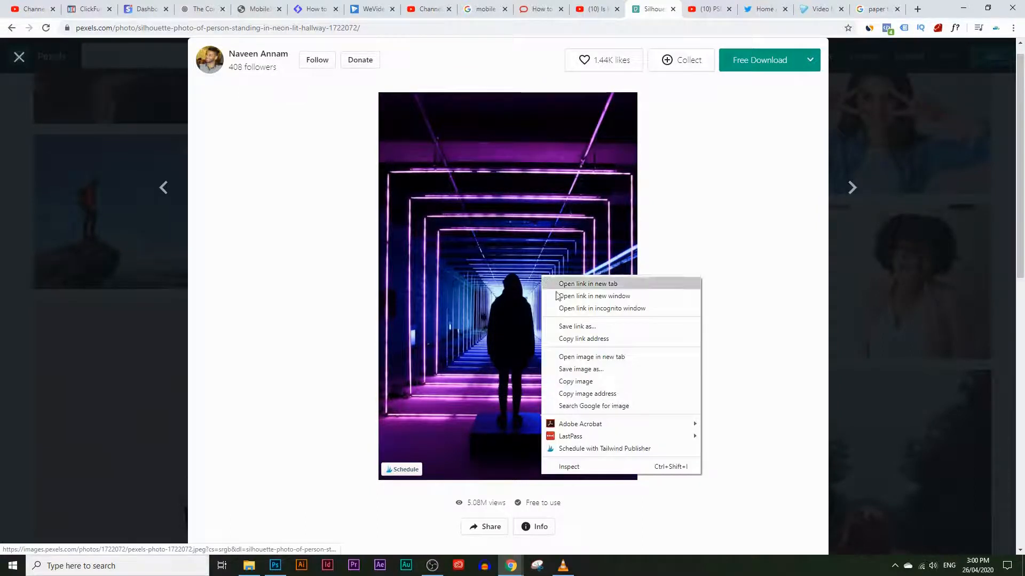
click(591, 381)
Switch to Photoshop and paste the neon hallway photo directly above the Photo layer in the portrait document
click(275, 565)
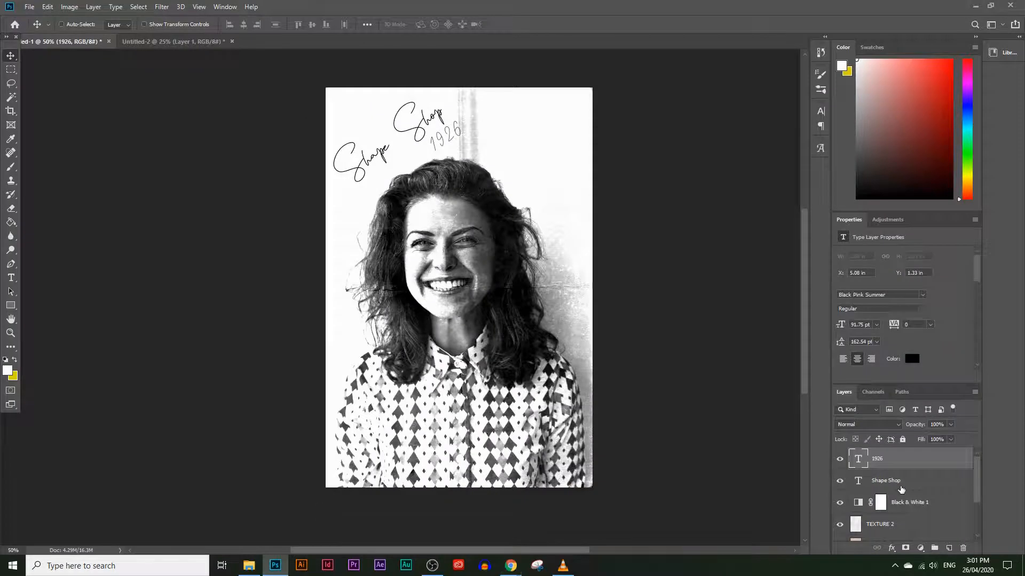
scroll(901, 490, down, 2)
click(864, 512)
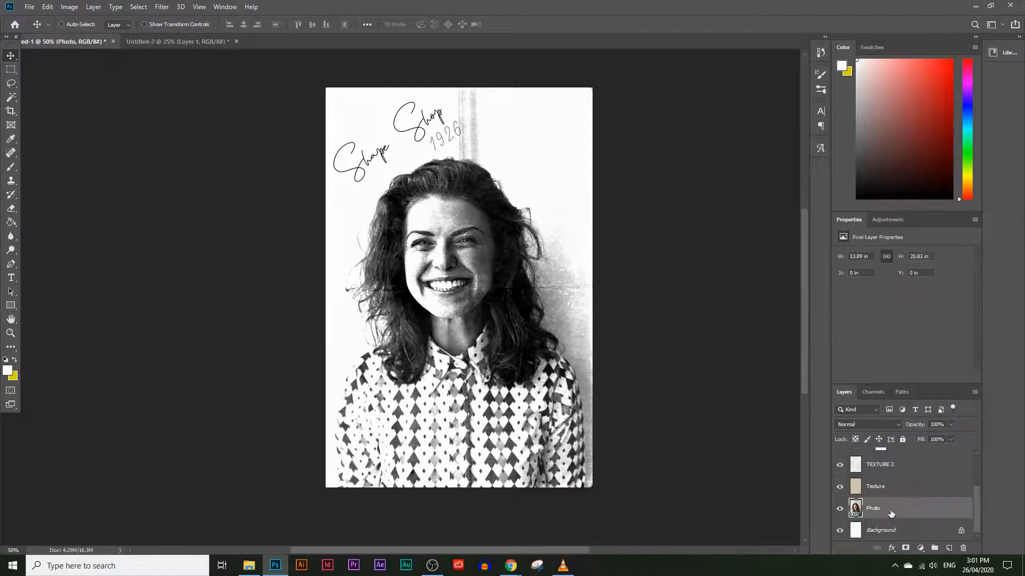
key(ctrl+v)
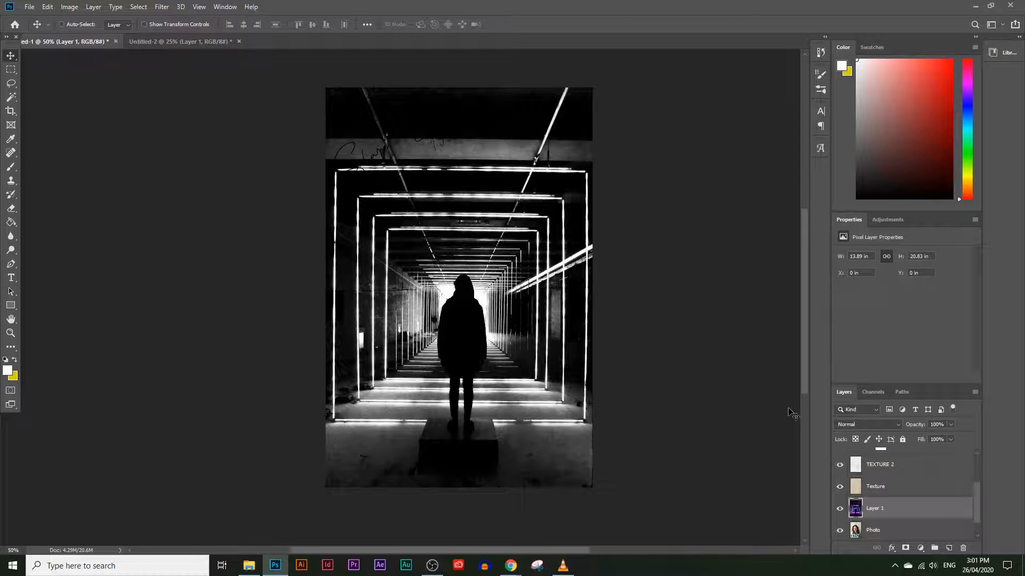
Hide the original portrait's Photo layer and align the hallway photo with the canvas edges
click(840, 531)
drag(434, 313, 439, 312)
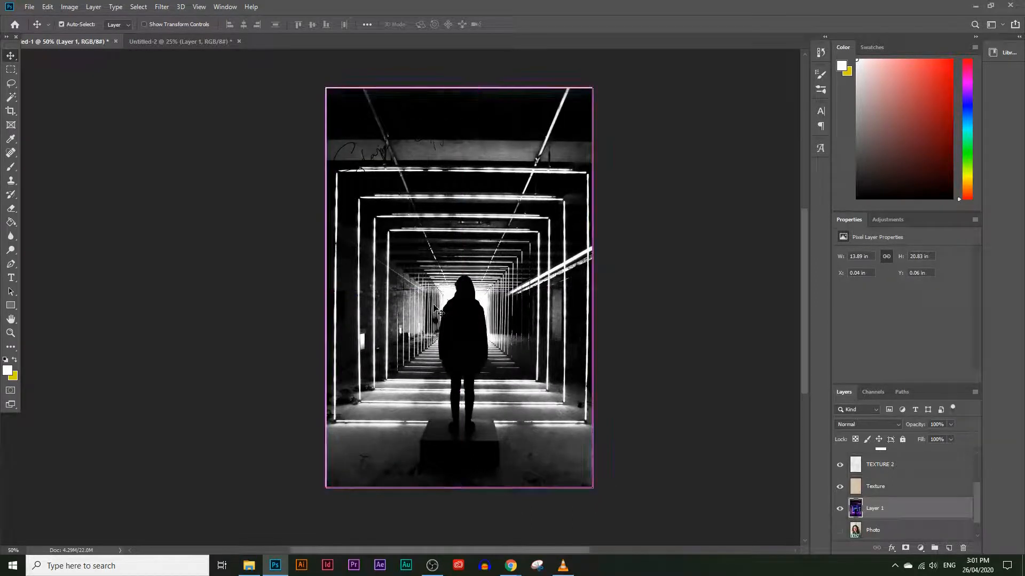
key(ctrl+t)
key(Return)
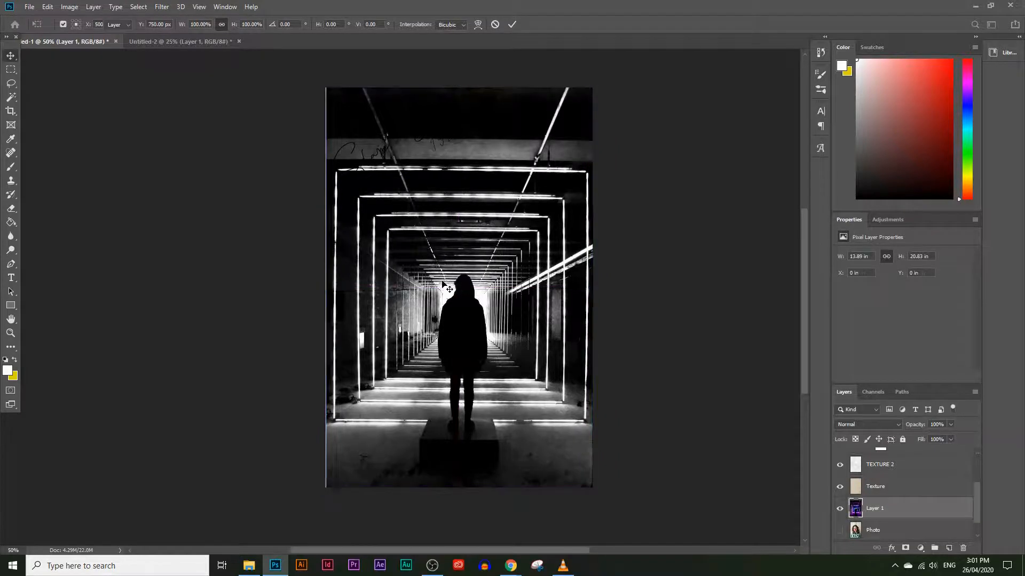
Hide both text layers and set Reds to 103 and Cyans to 245 in the Black & White adjustment
scroll(902, 489, up, 3)
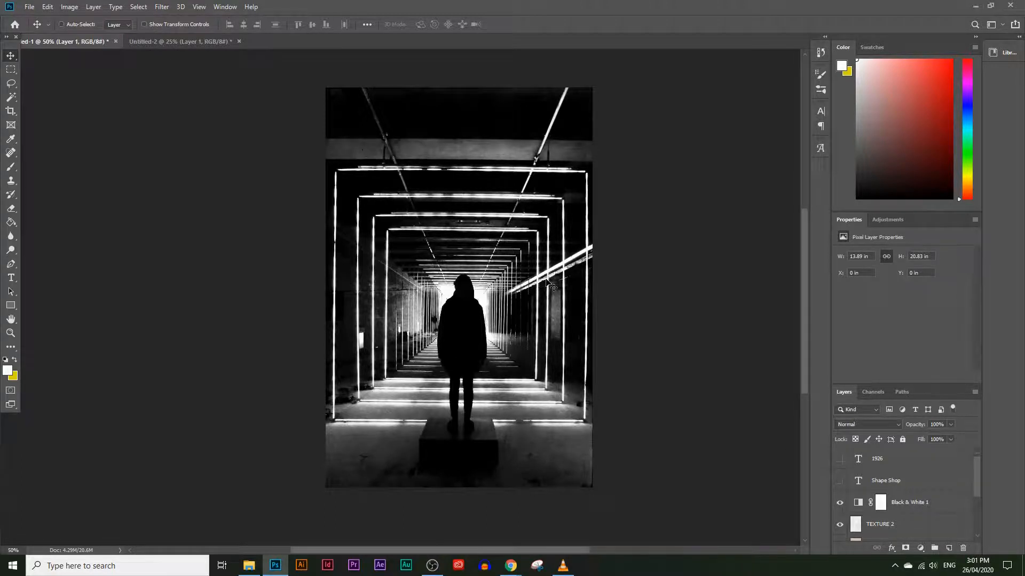
scroll(881, 470, down, 1)
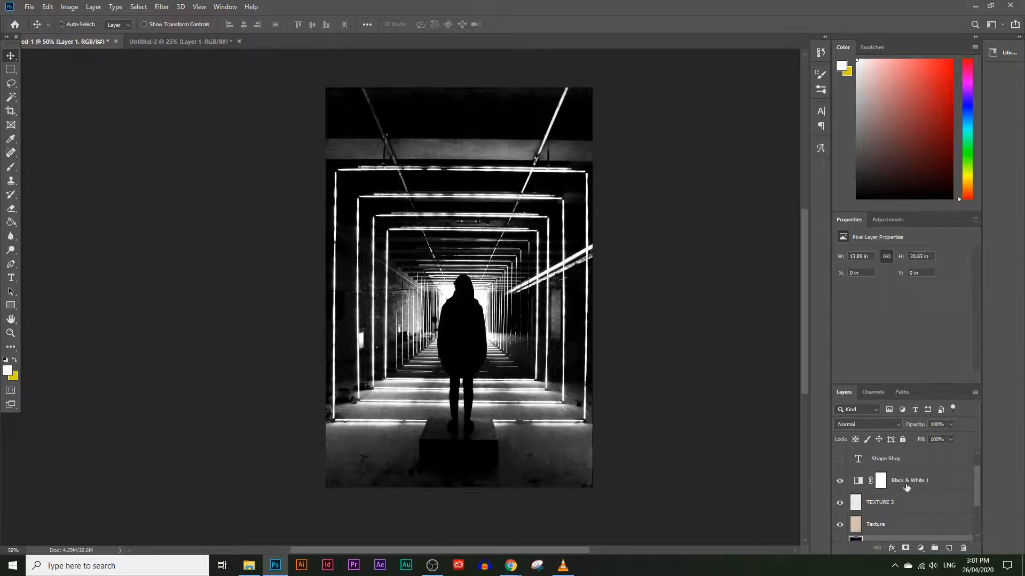
scroll(907, 488, up, 1)
click(929, 505)
drag(878, 297, 952, 360)
drag(893, 294, 915, 294)
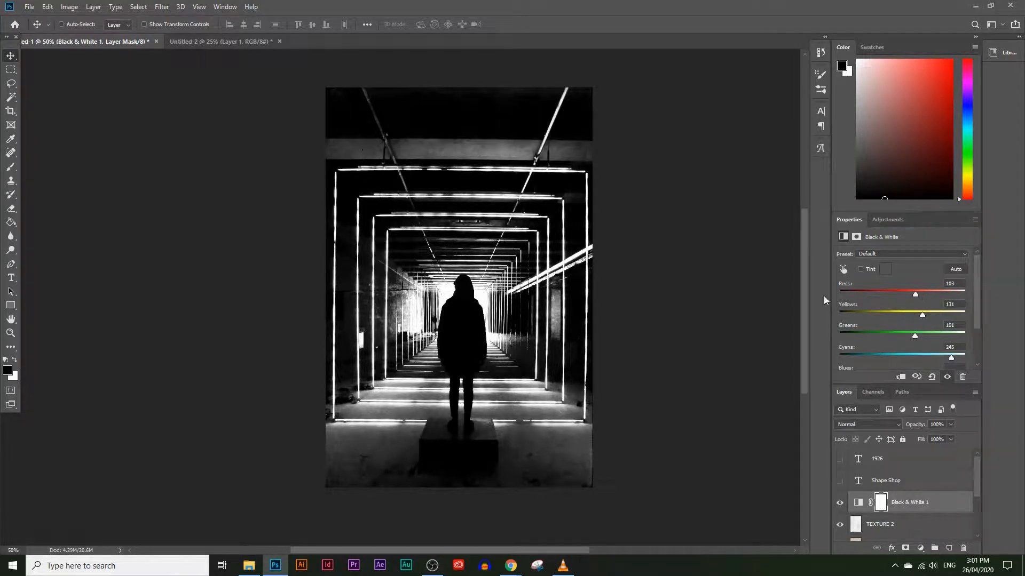
Add a Brightness/Contrast adjustment layer above TEXTURE 2 with Brightness 99 and Contrast -22
scroll(913, 502, down, 2)
click(916, 487)
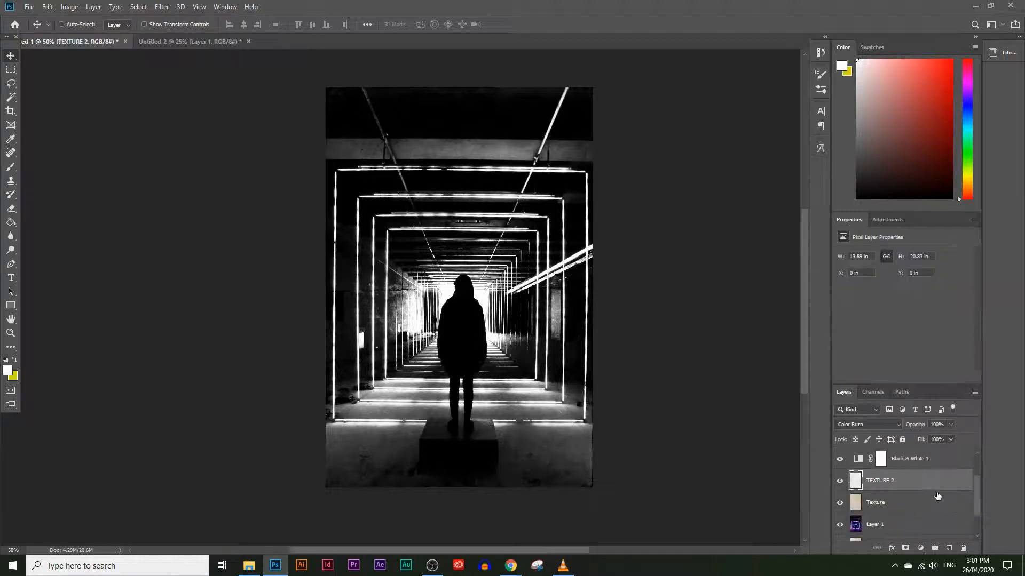
click(920, 548)
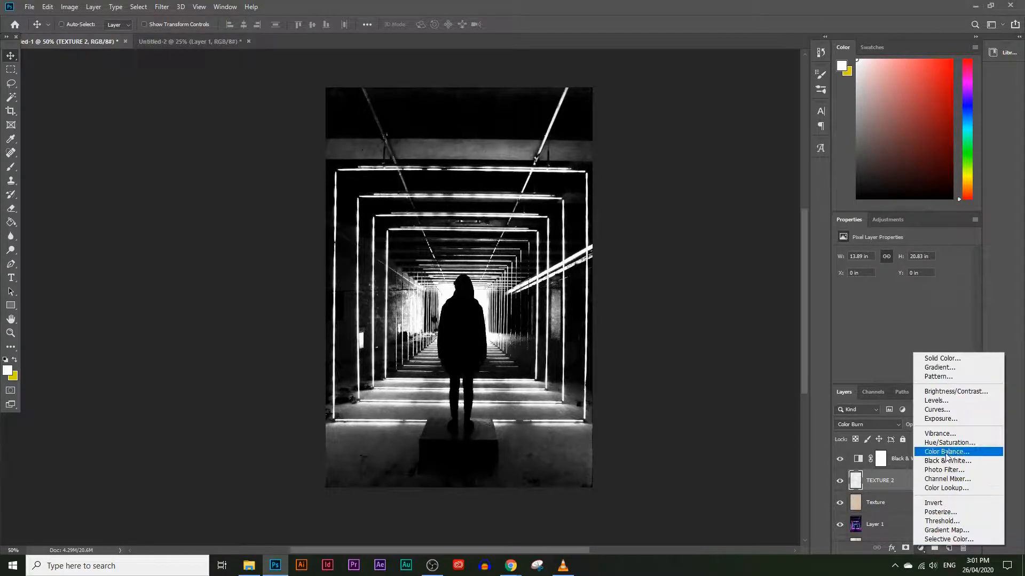
click(949, 391)
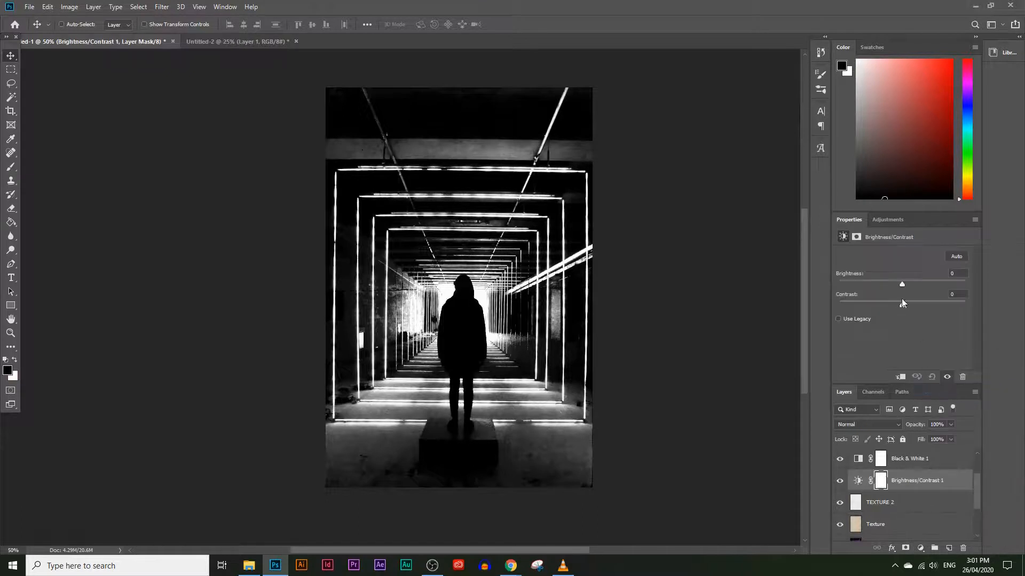
drag(902, 283, 876, 307)
mouse_move(929, 283)
mouse_down()
mouse_move(966, 288)
mouse_move(943, 284)
mouse_up()
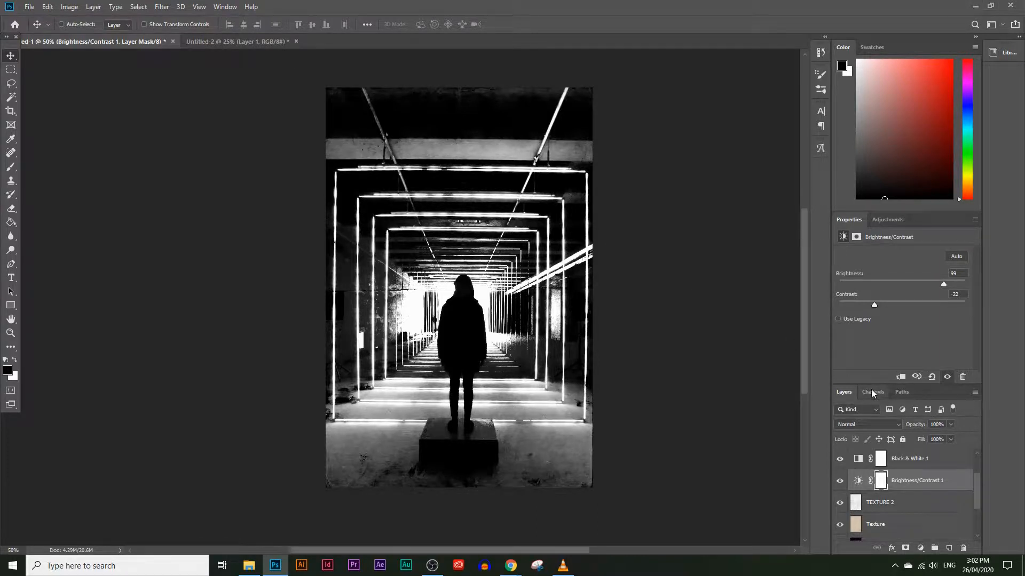
Set the TEXTURE 2 layer's blend mode to Hue and its opacity to 62%
scroll(909, 502, down, 1)
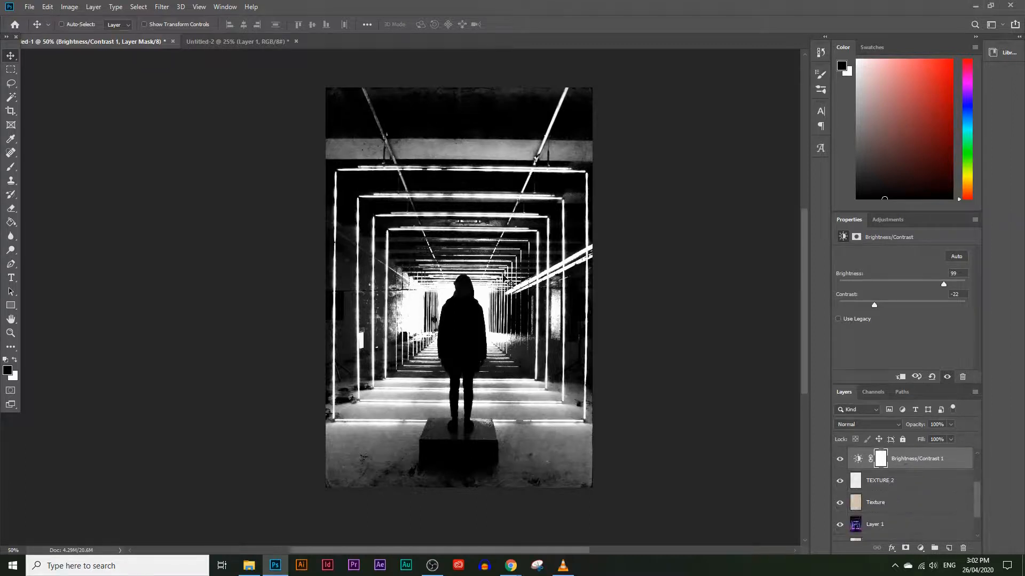
click(871, 484)
click(880, 425)
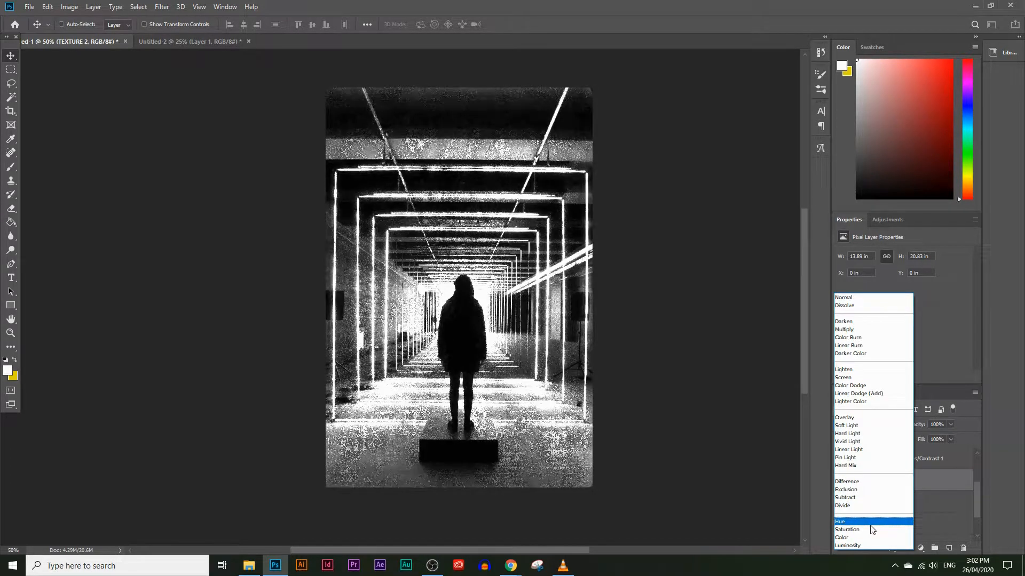
click(871, 526)
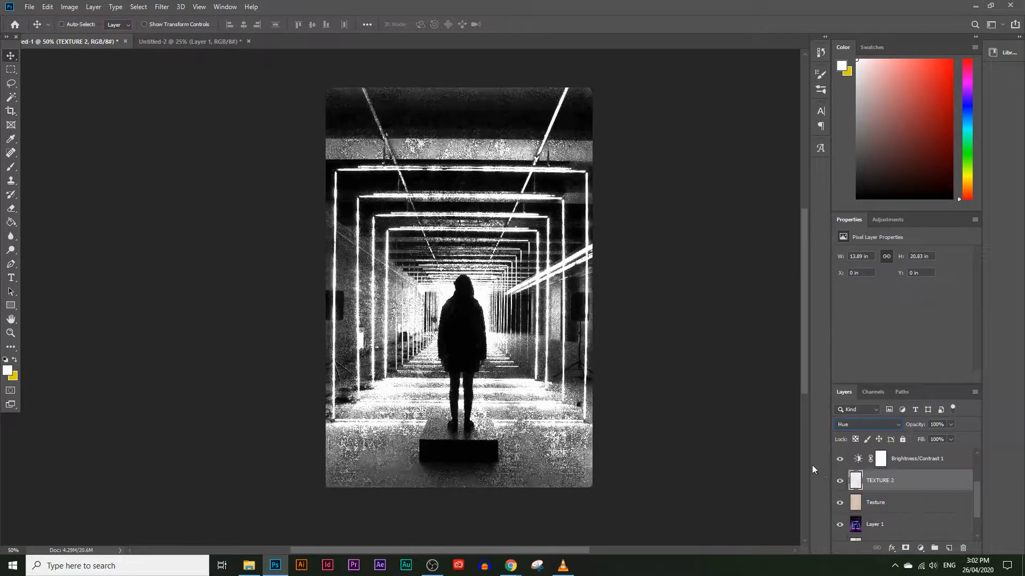
click(875, 503)
click(918, 481)
drag(936, 436, 935, 436)
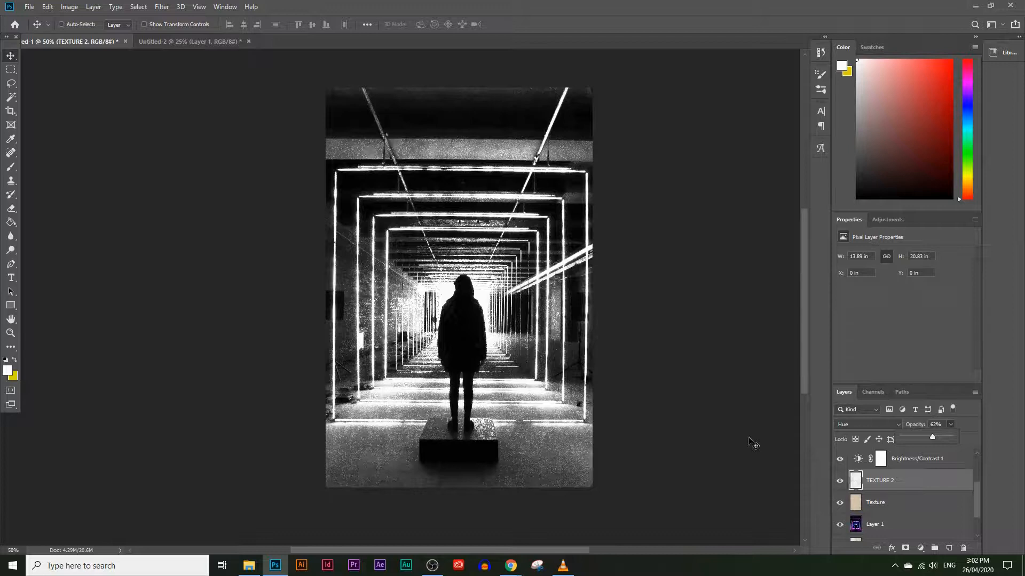
Show both text layers again and recolor the "Shape Shop" text white
scroll(920, 488, up, 3)
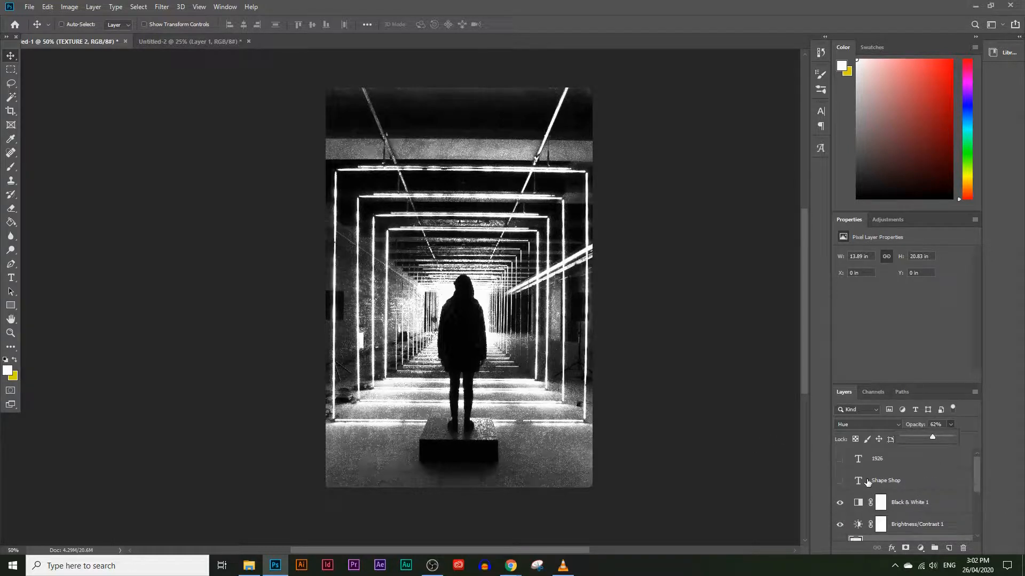
click(841, 461)
click(11, 278)
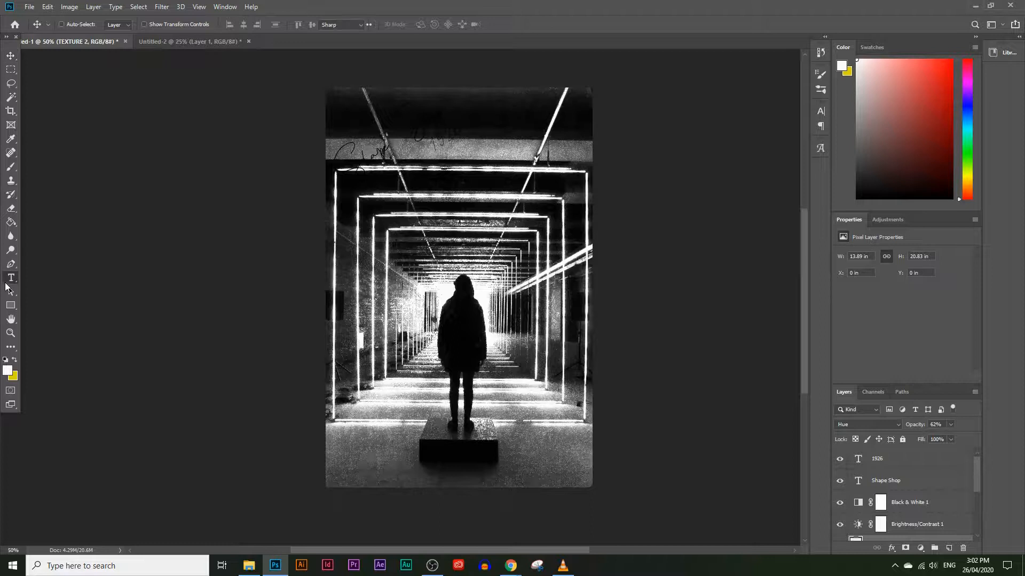
click(346, 159)
key(ctrl+a)
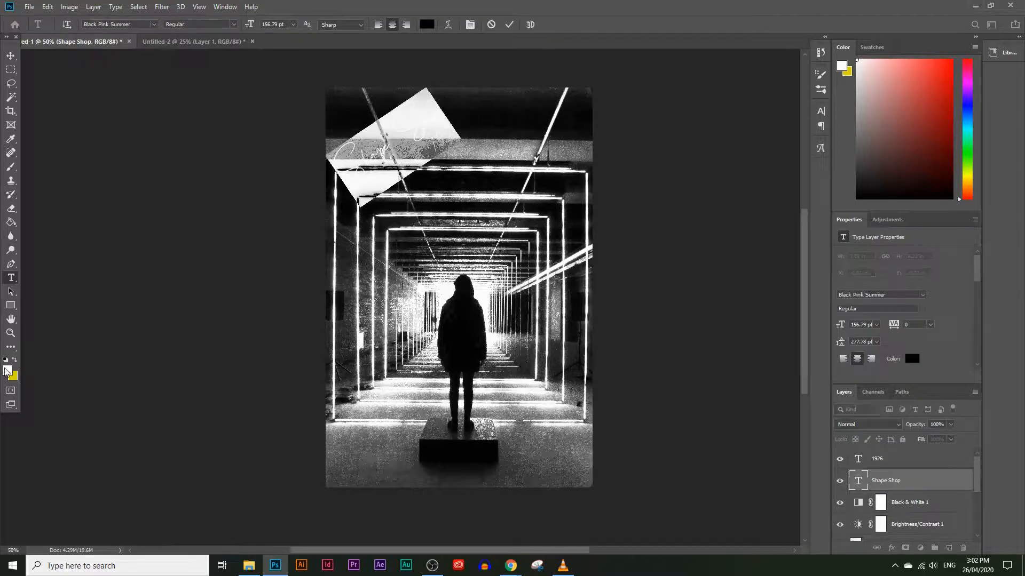
click(8, 370)
click(594, 365)
click(10, 56)
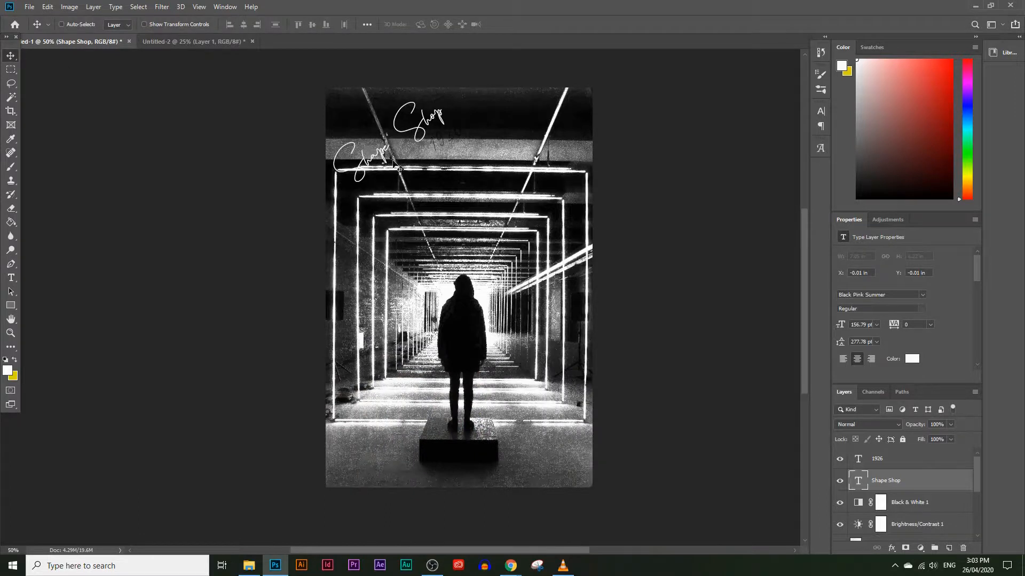
Recolor the "1926" text below the word "Shop" white
click(11, 277)
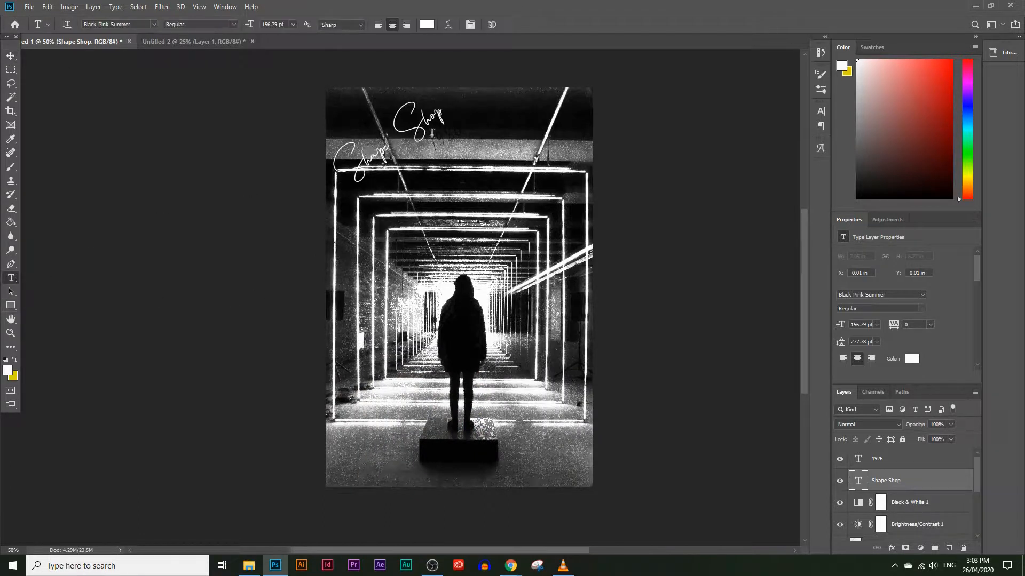
click(437, 140)
drag(436, 140, 484, 115)
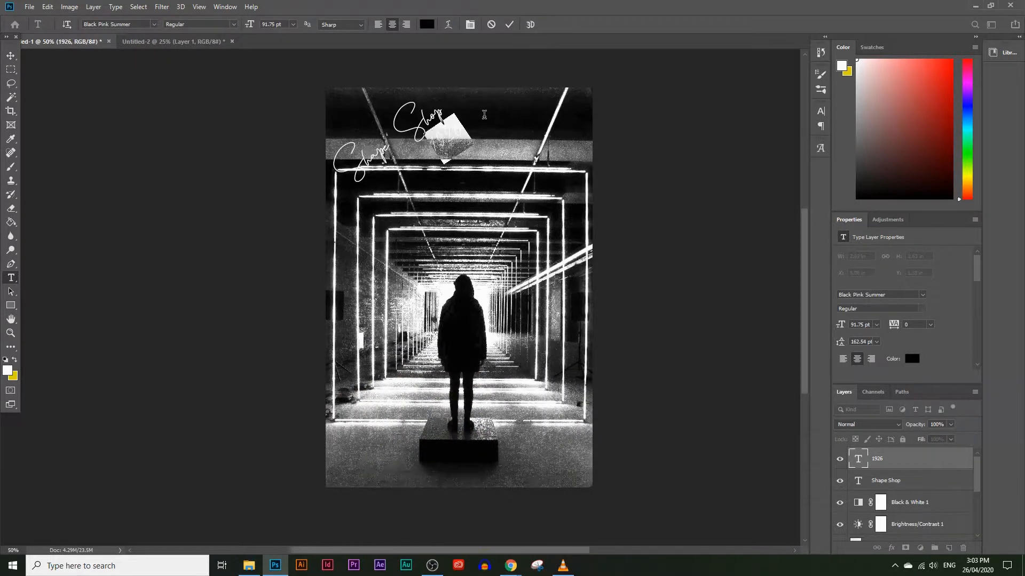
click(7, 370)
click(594, 365)
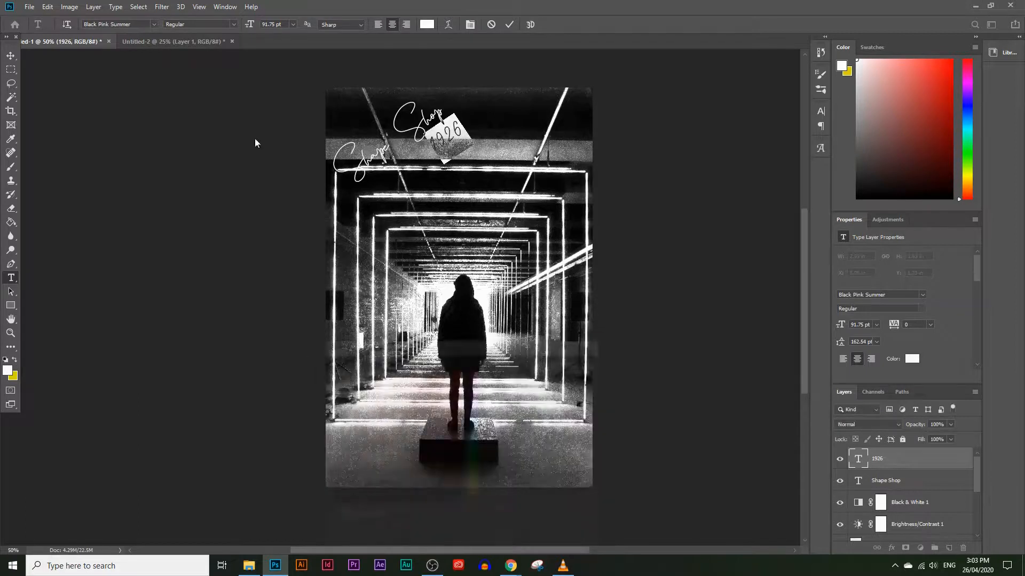
click(11, 55)
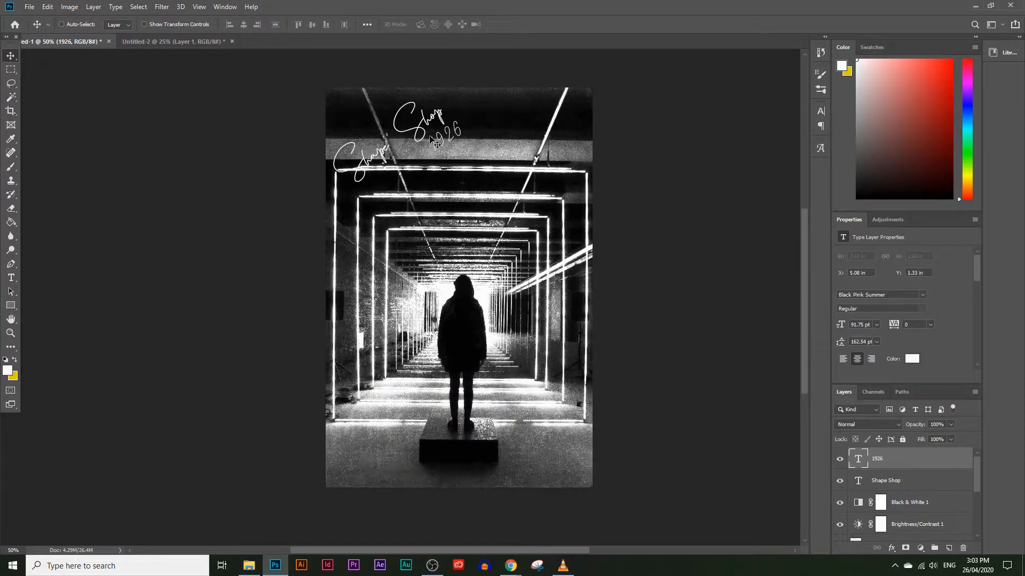
Replace the last two digits of the year text so it reads 1901
click(10, 277)
drag(446, 140, 464, 128)
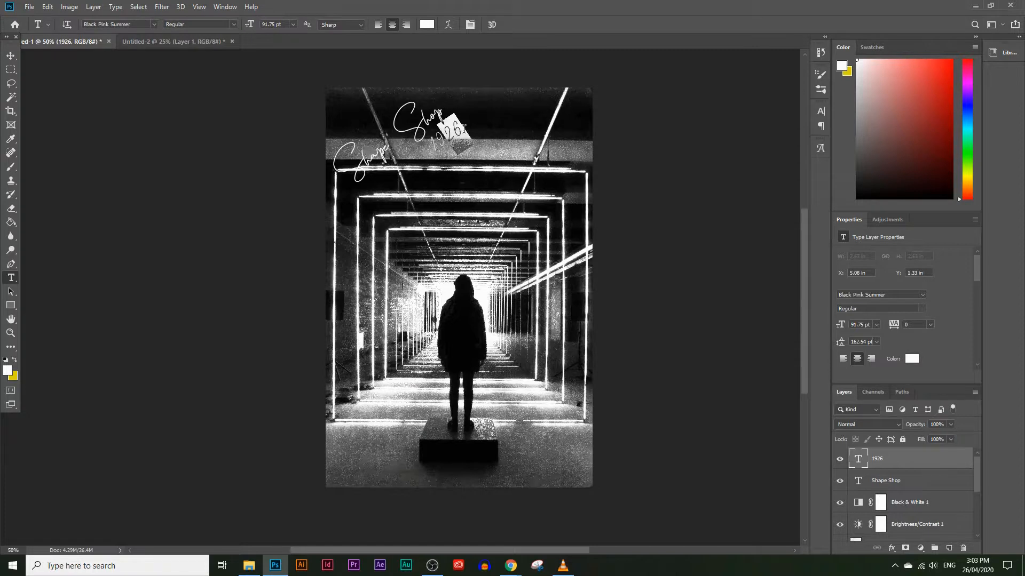
text(01)
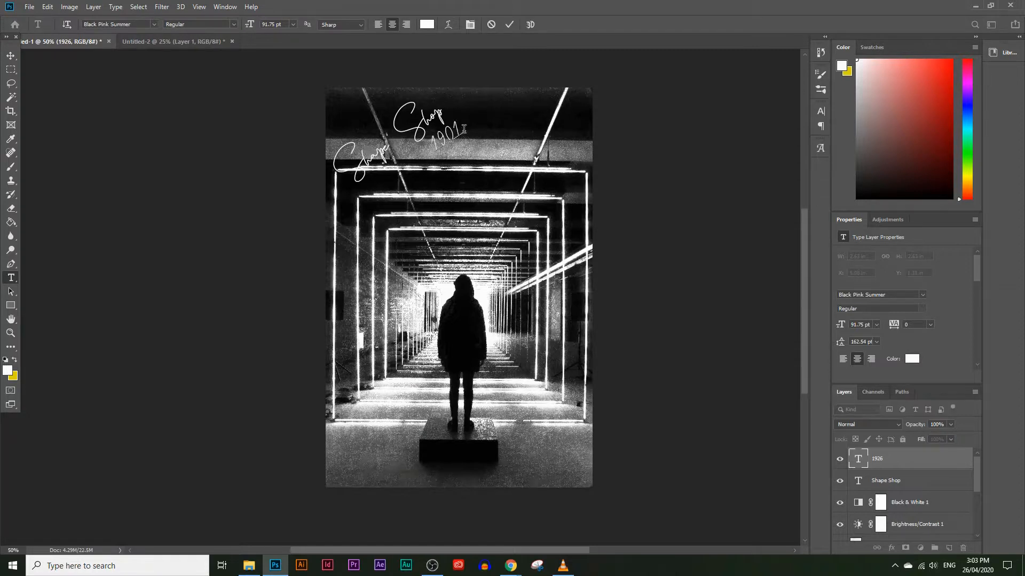
click(10, 55)
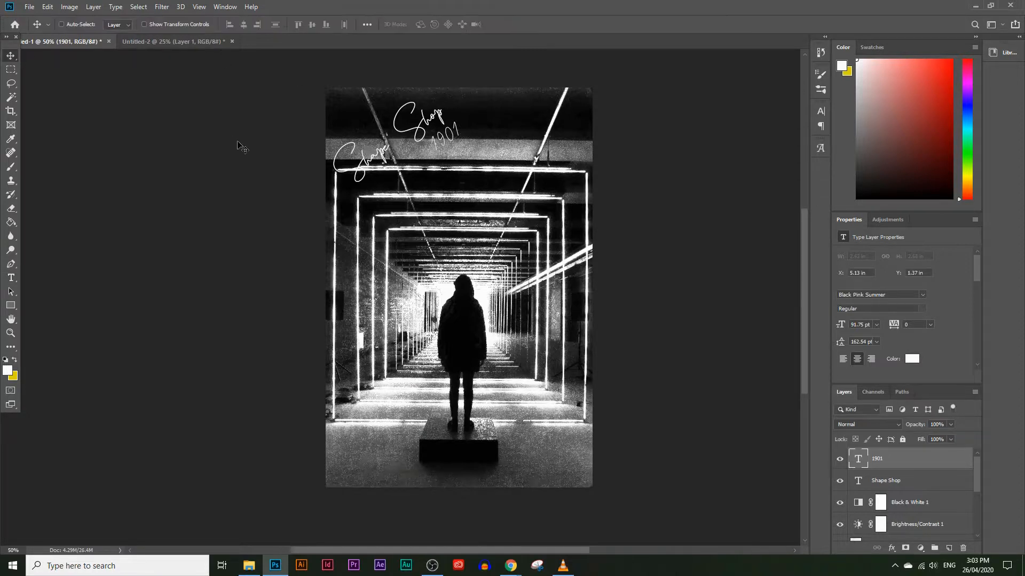